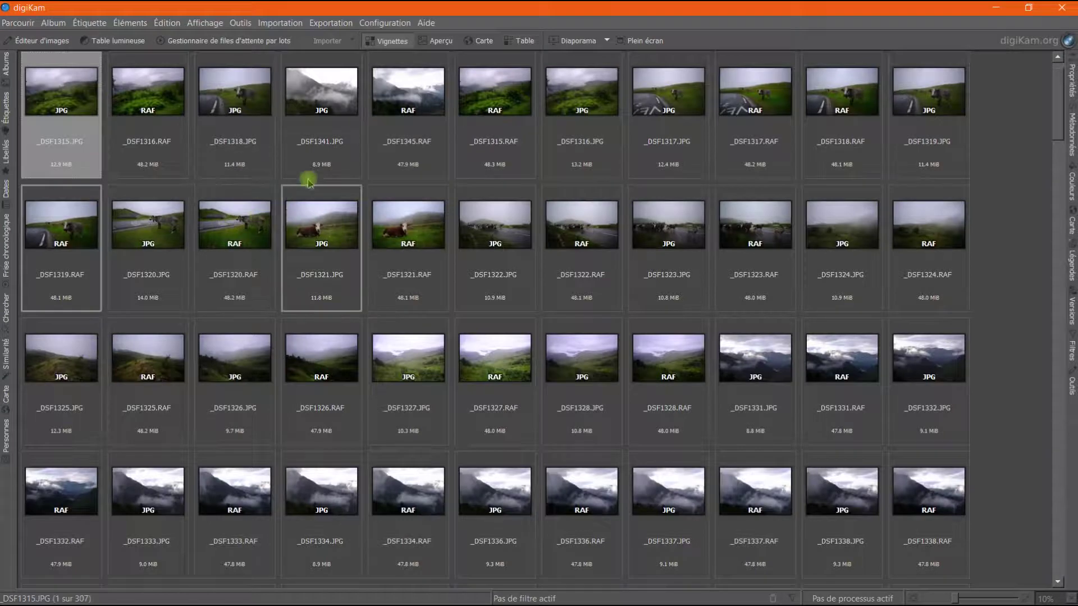
Step: Open the 2019-08-Pyrénées album inside the 2019 folder and collapse the album list
click(7, 63)
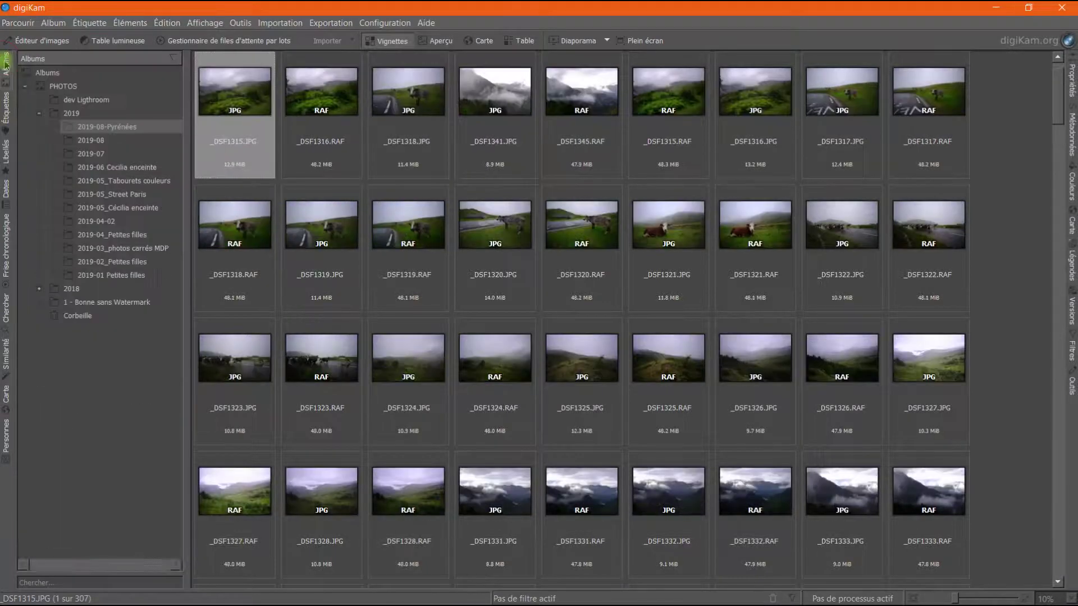
click(69, 113)
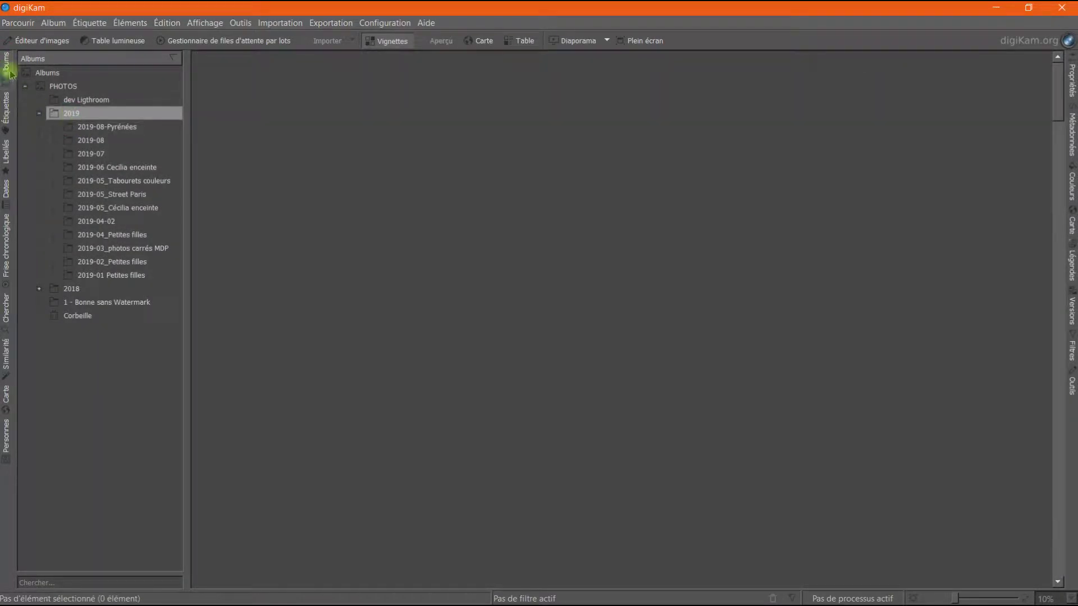
click(84, 126)
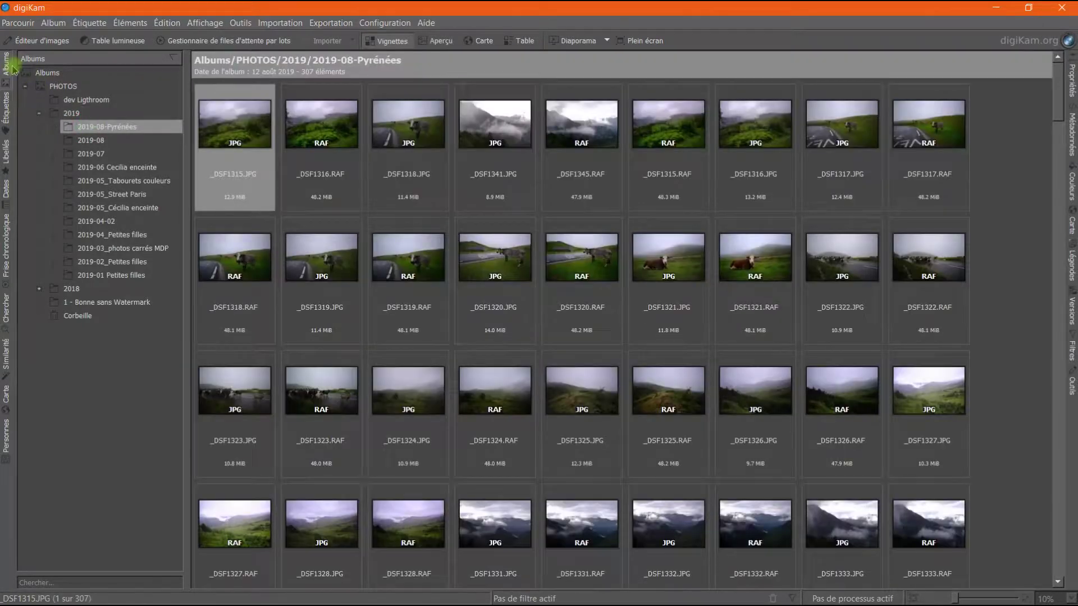
click(10, 68)
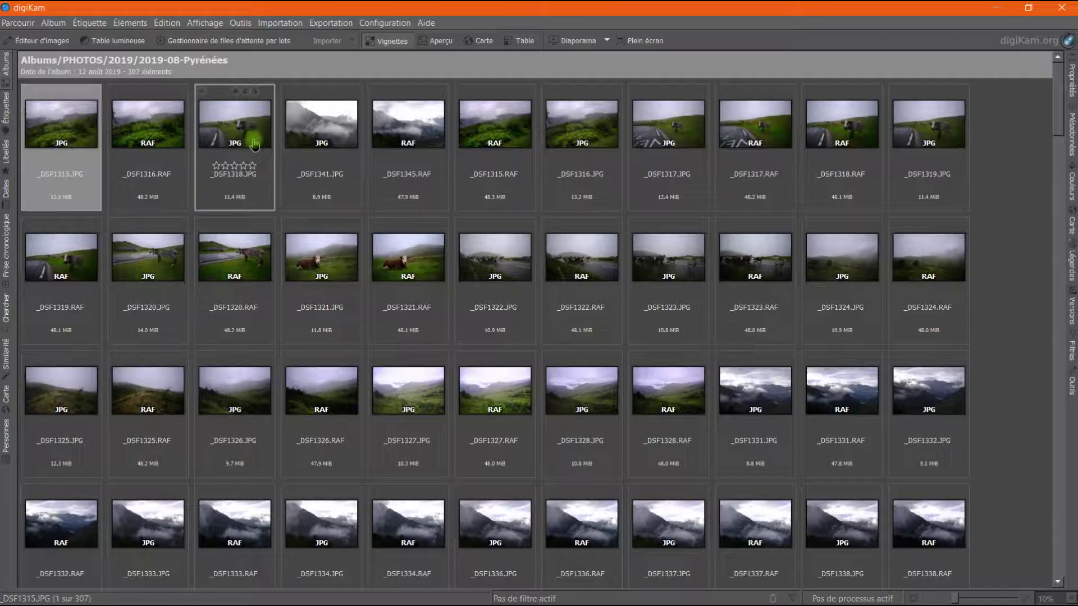
Step: Browse through the photo thumbnails of the 2019-08-Pyrénées album
scroll(322, 346, down, 3)
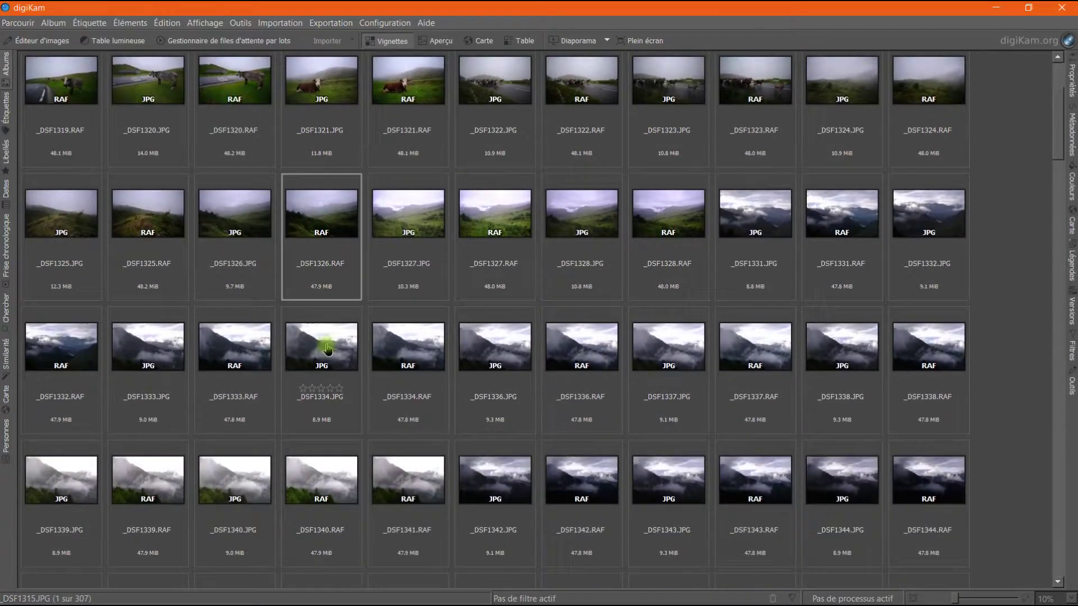
scroll(328, 349, down, 9)
scroll(330, 349, up, 2)
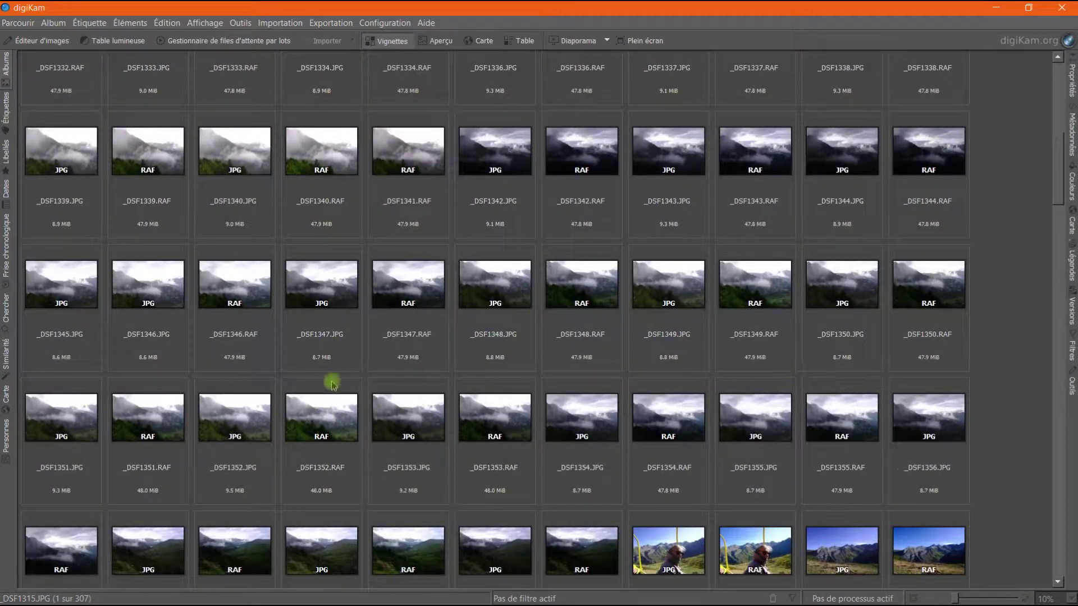
scroll(331, 381, down, 2)
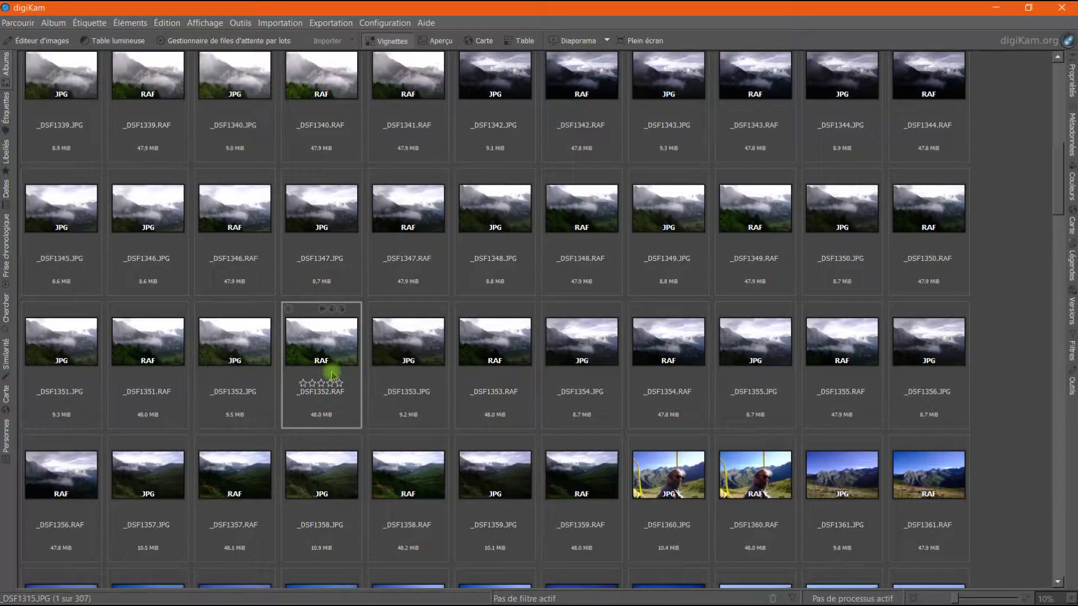
scroll(333, 375, up, 8)
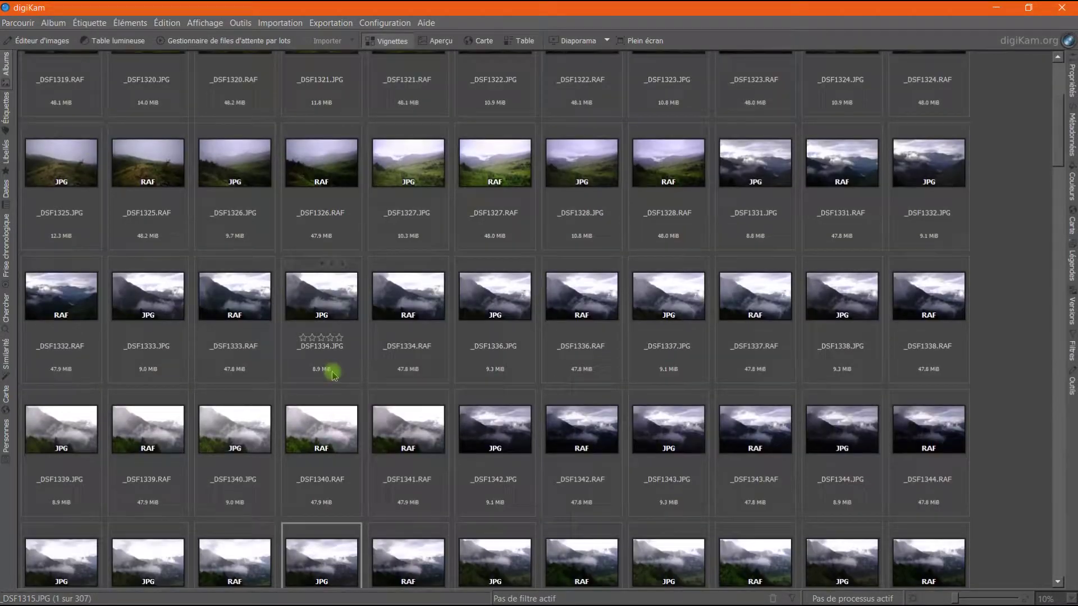
scroll(332, 375, up, 2)
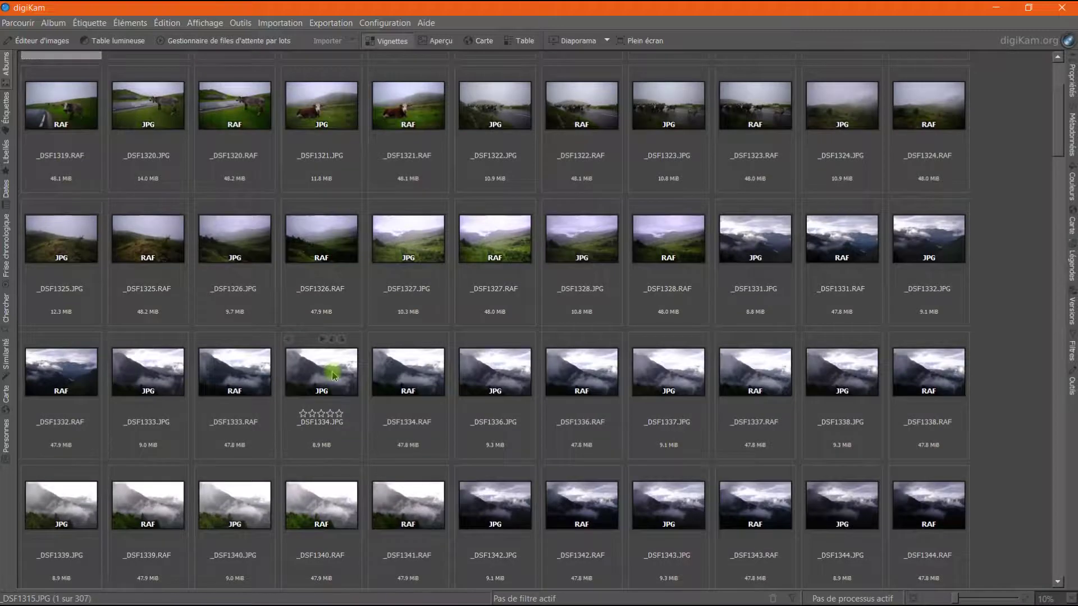
scroll(333, 375, up, 4)
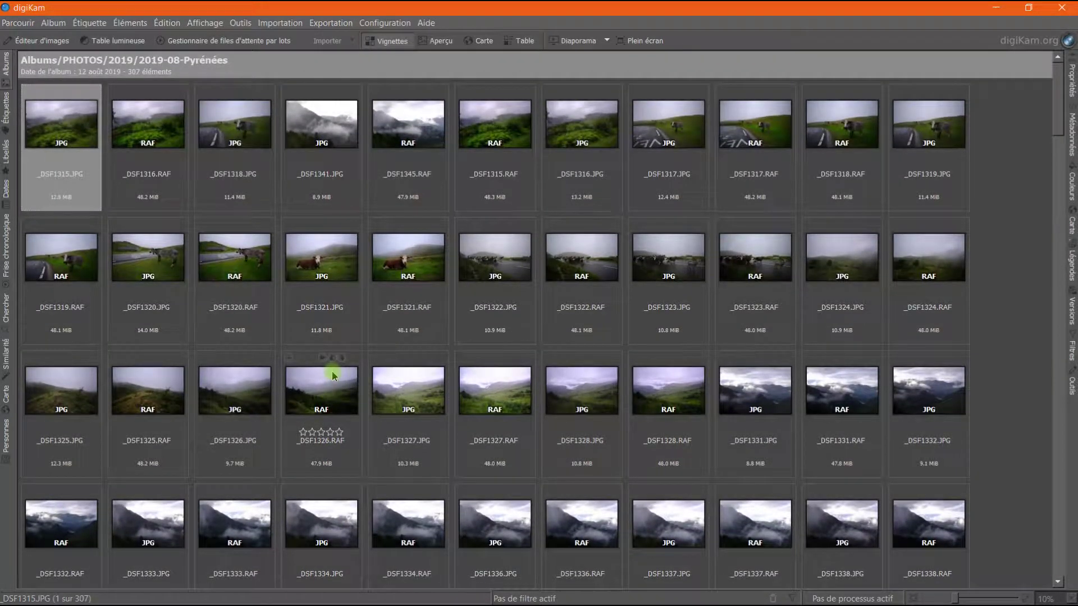
scroll(333, 375, down, 7)
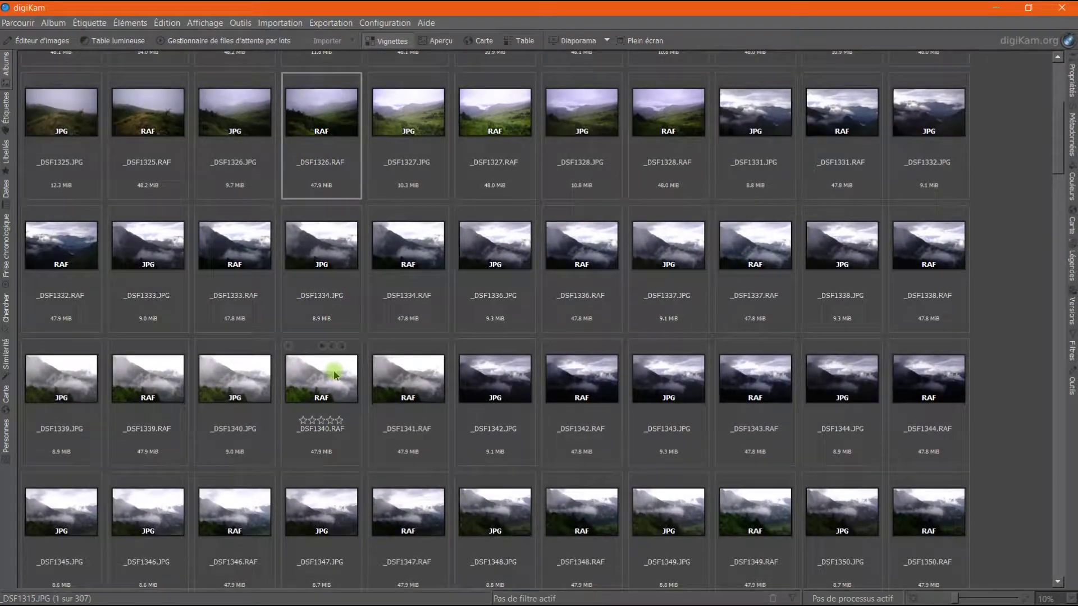
scroll(393, 318, down, 6)
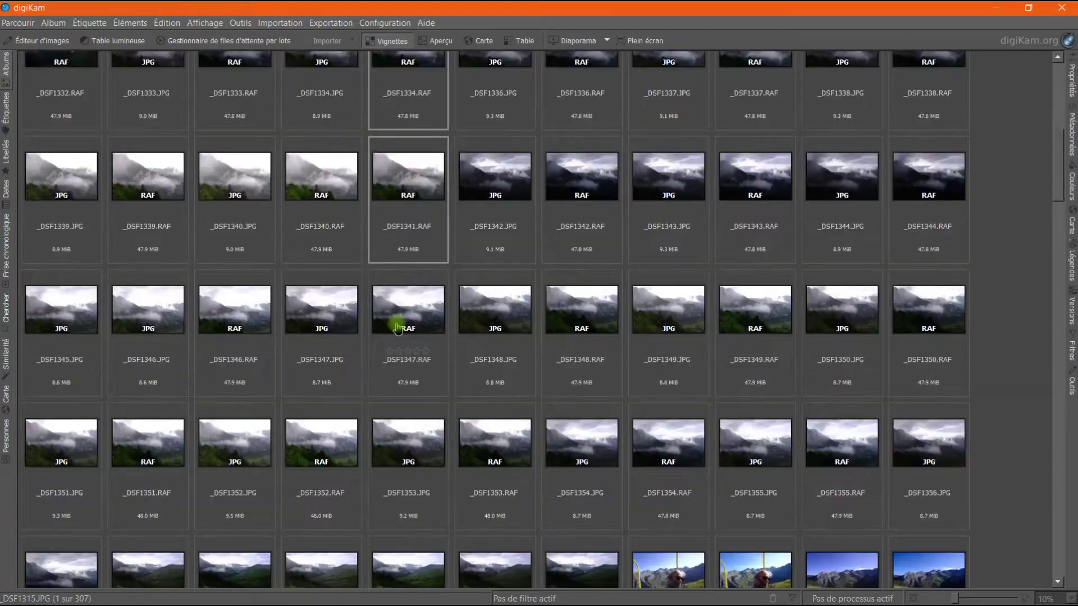
scroll(396, 331, down, 8)
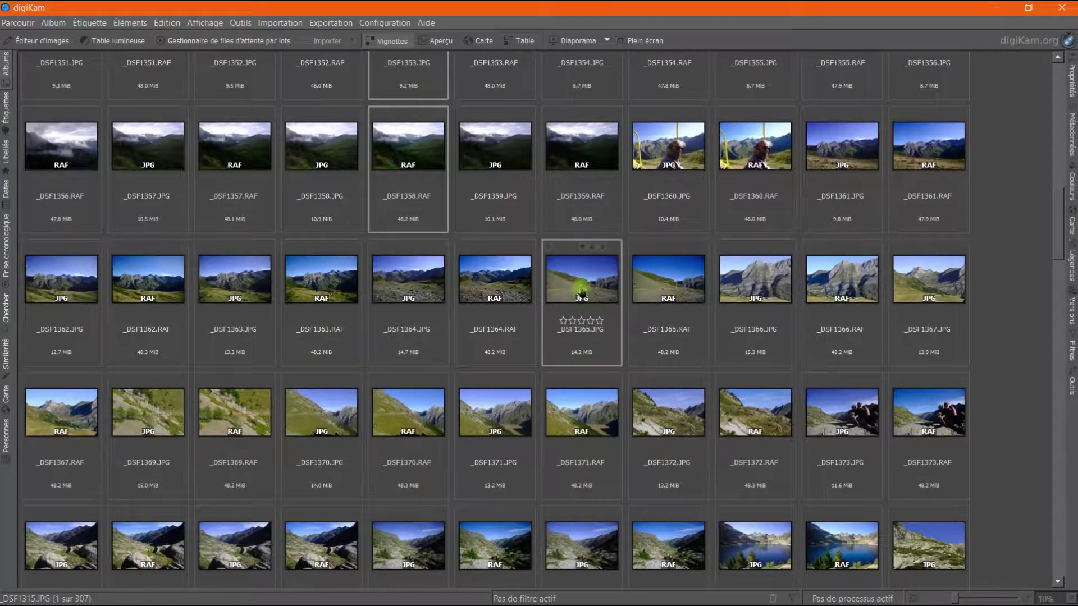
Step: Select photo _DSF1365.JPG, display the actions available for it, and dismiss them without choosing any
click(582, 290)
right_click(581, 290)
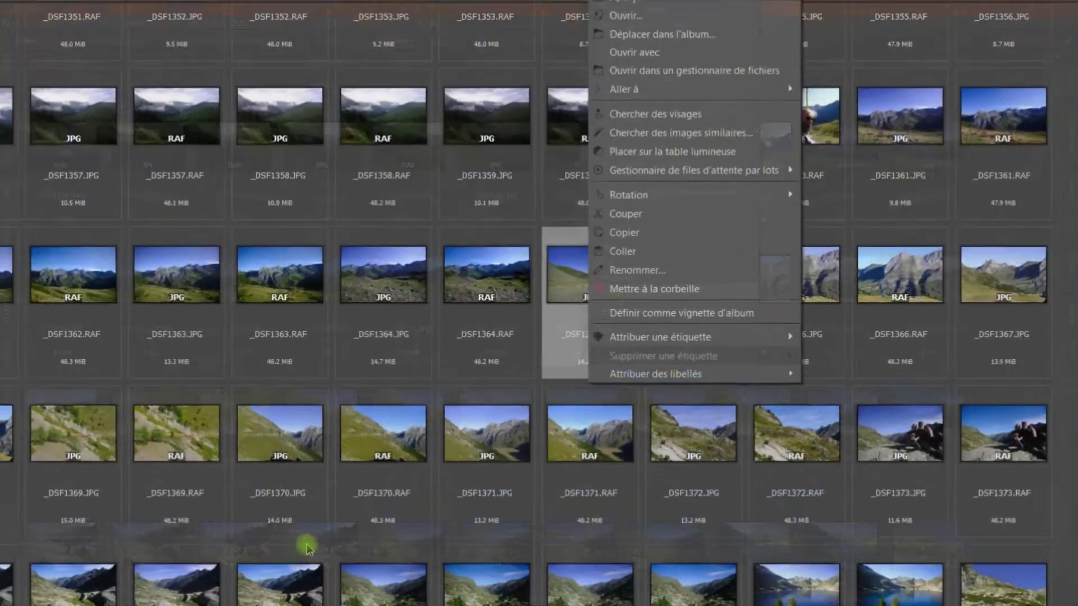
click(407, 386)
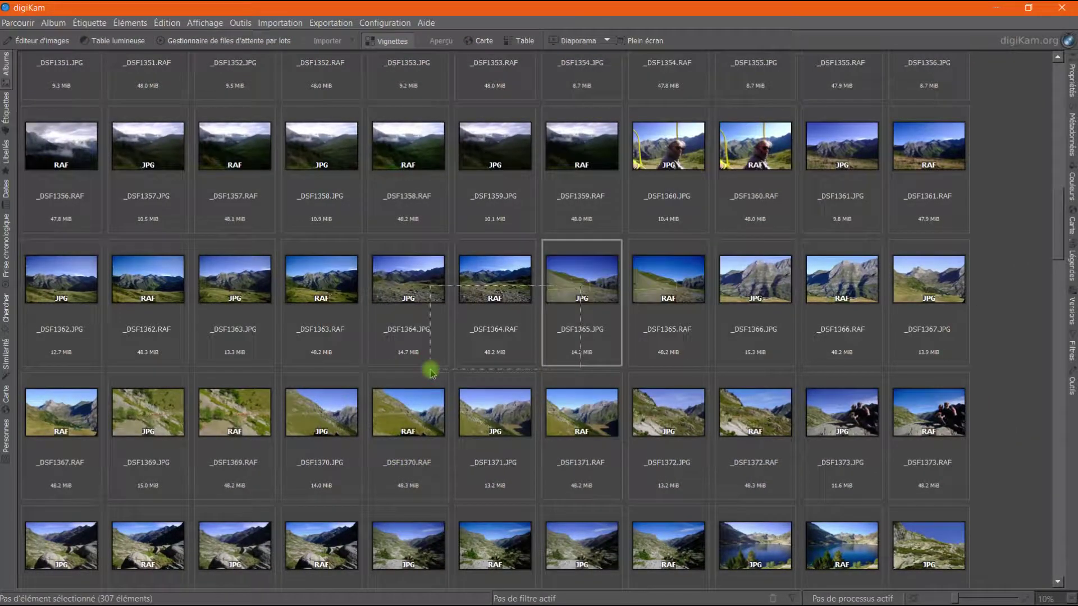
Step: Select _DSF1363.RAF, _DSF1365.JPG, _DSF1371.JPG, _DSF1375.RAF and _DSF1369.RAF together, and view the actions available for the group
click(332, 293)
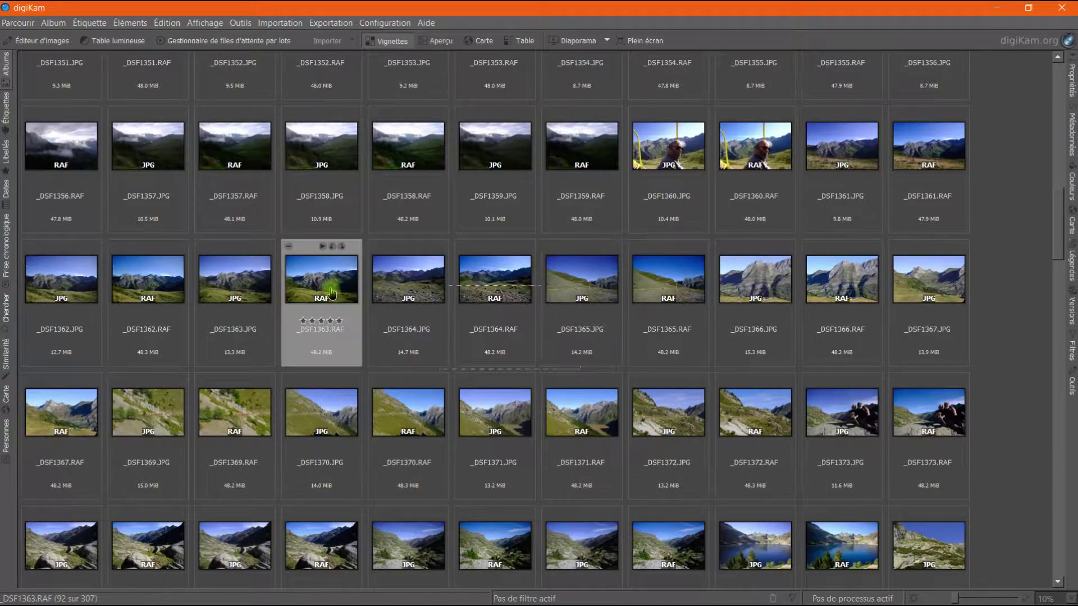
ctrl+click(585, 293)
ctrl+click(486, 427)
ctrl+click(296, 542)
ctrl+click(227, 421)
scroll(228, 421, down, 1)
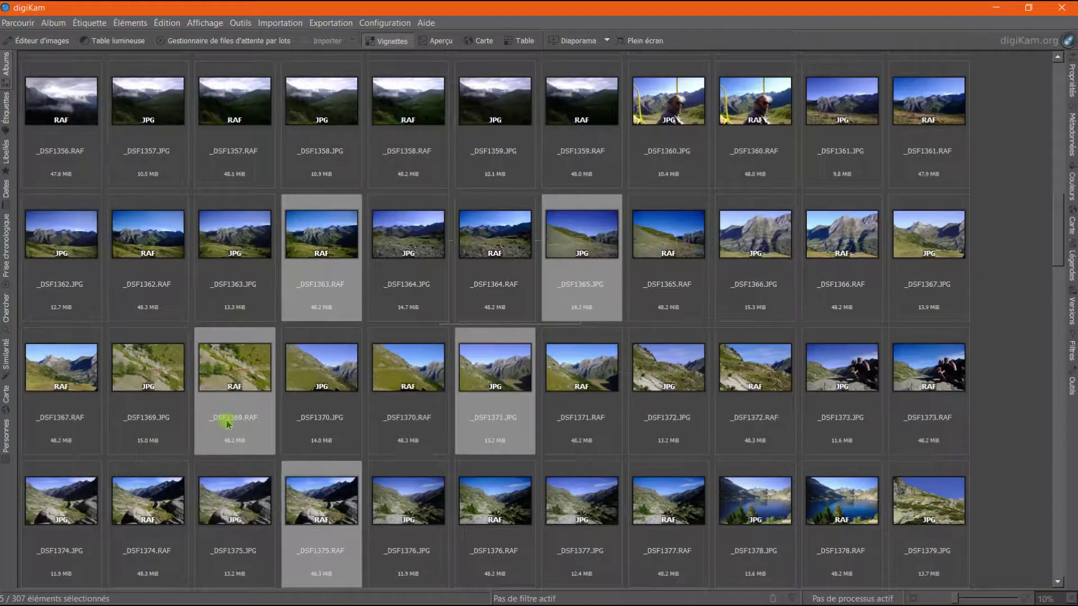
right_click(262, 368)
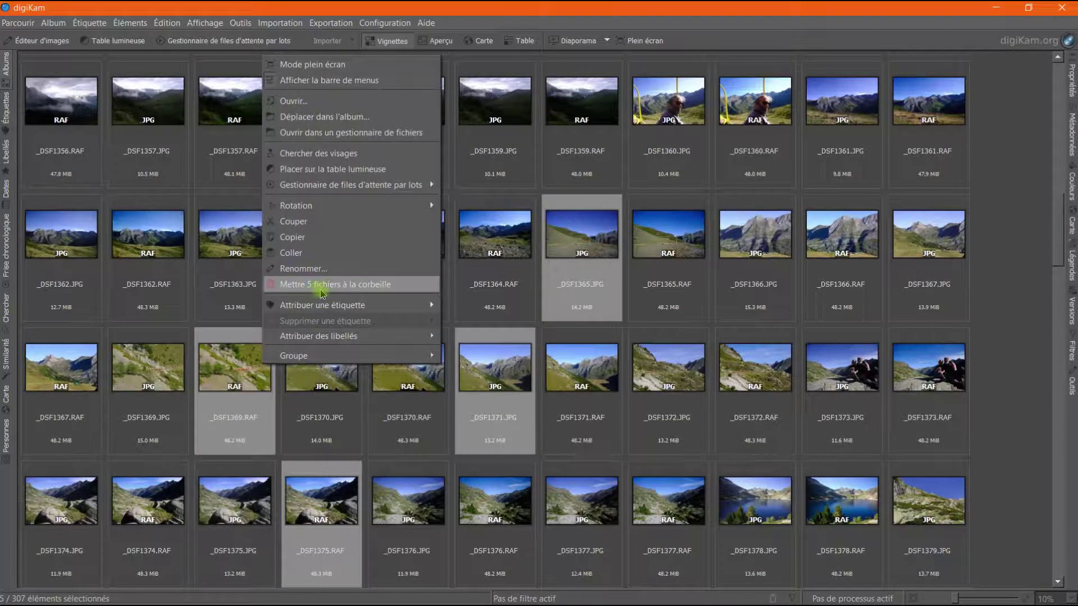
click(490, 539)
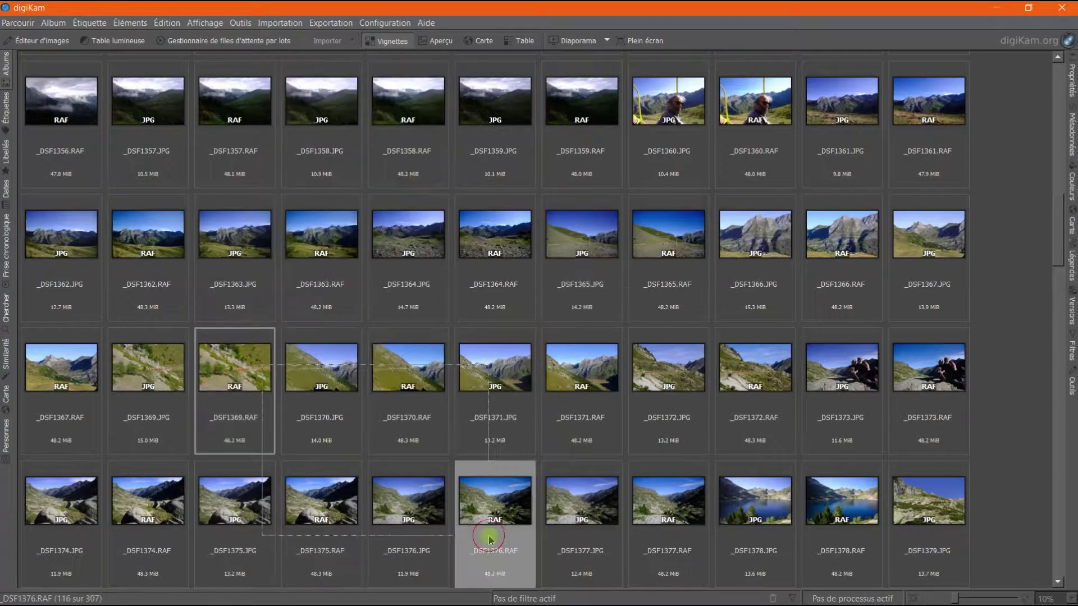
Step: Select the continuous range from _DSF1363.JPG to _DSF1369.RAF, view its available actions, and clear the selection
click(242, 241)
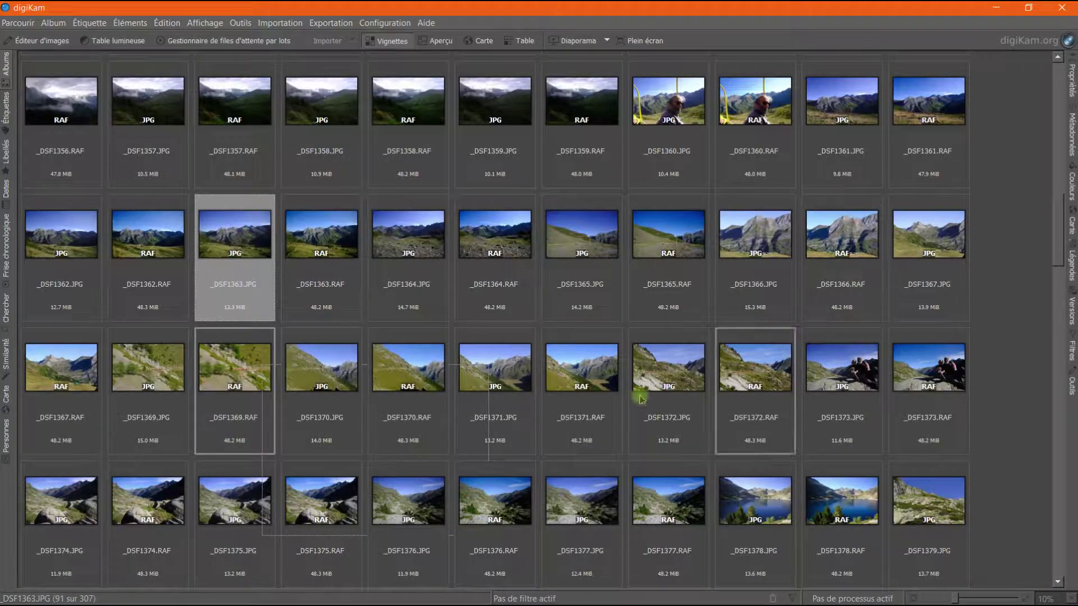
shift+click(242, 401)
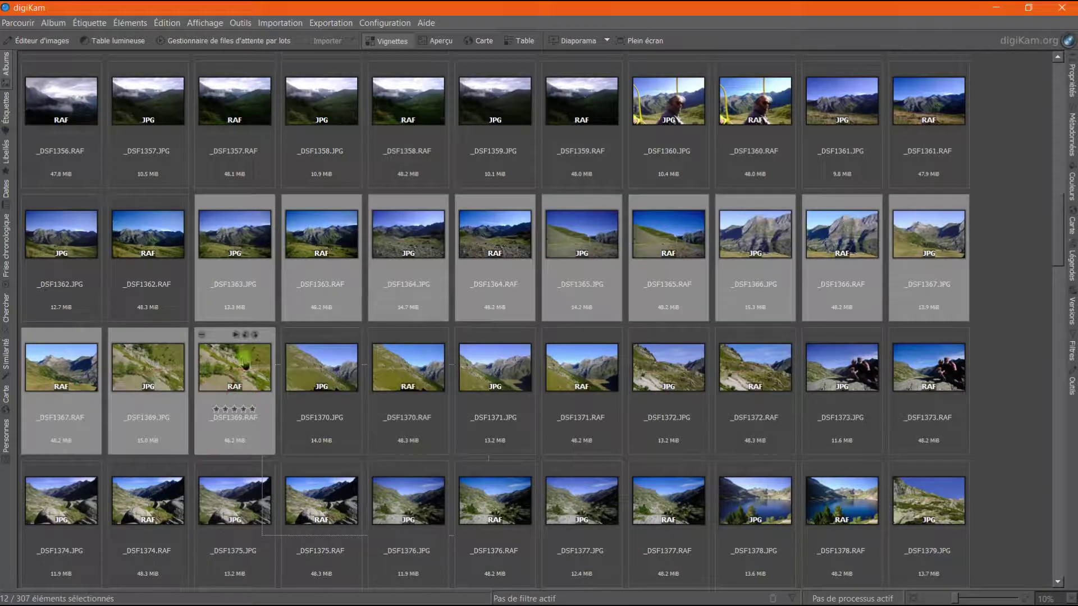
right_click(221, 421)
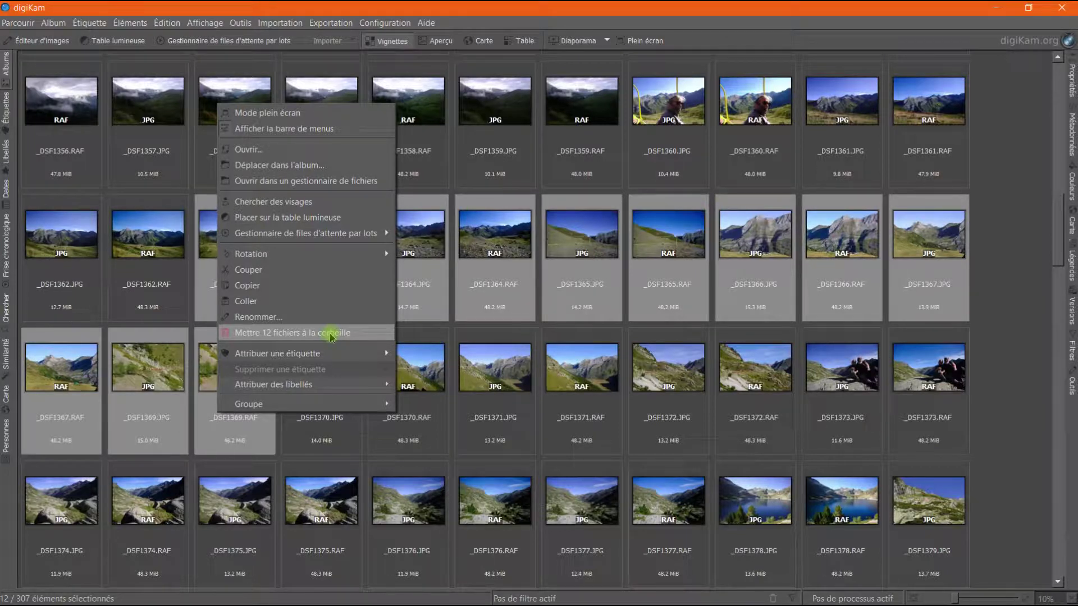
click(1032, 330)
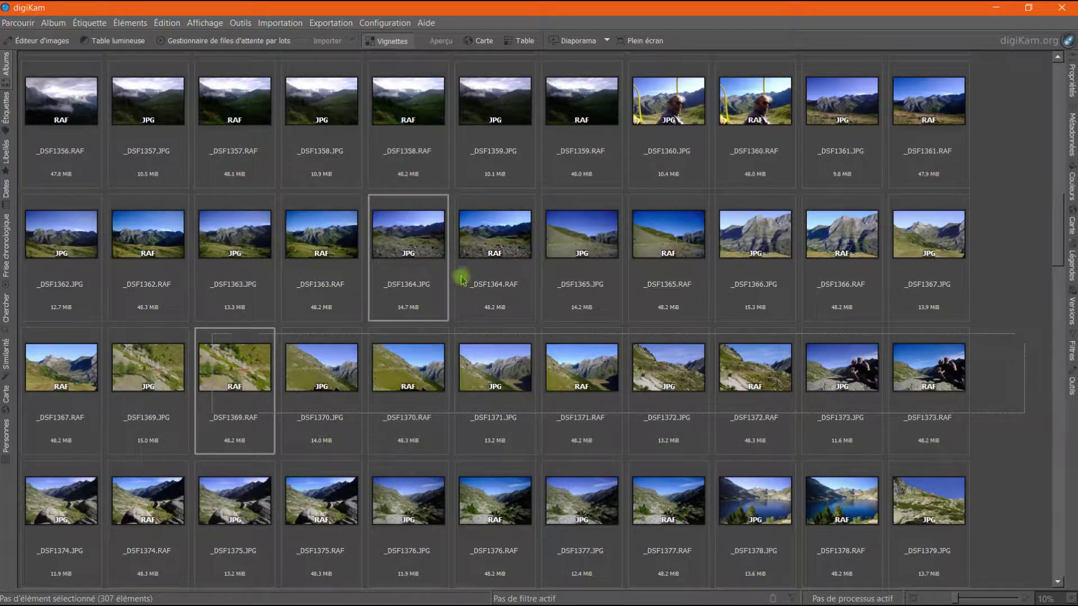
Step: Enlarge the album thumbnails to six per row and shrink them back to eleven per row
mouse_move(558, 273)
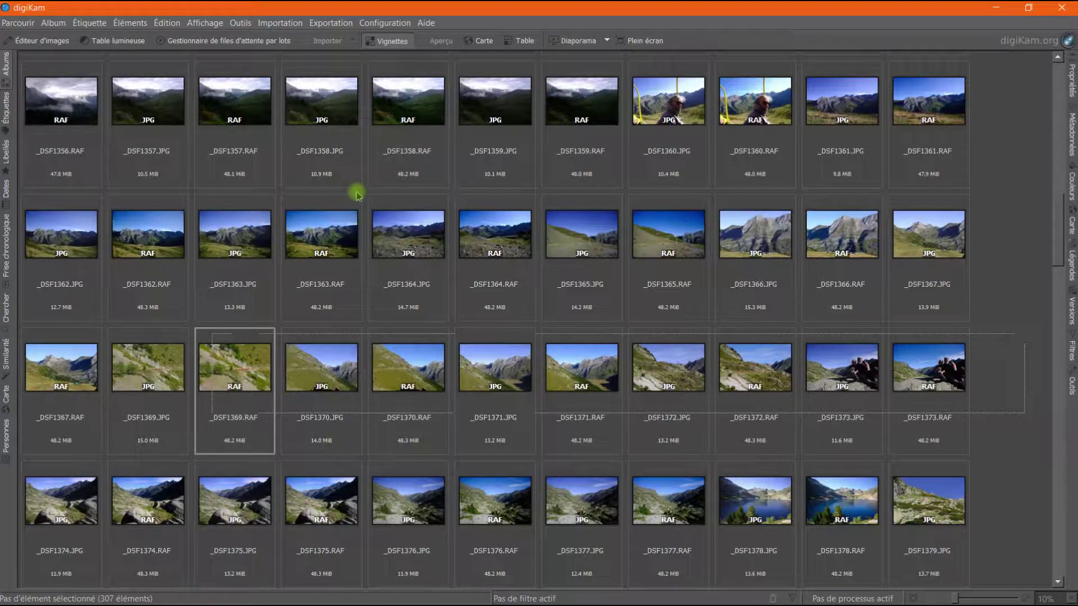
ctrl+scroll(357, 195, up, 3)
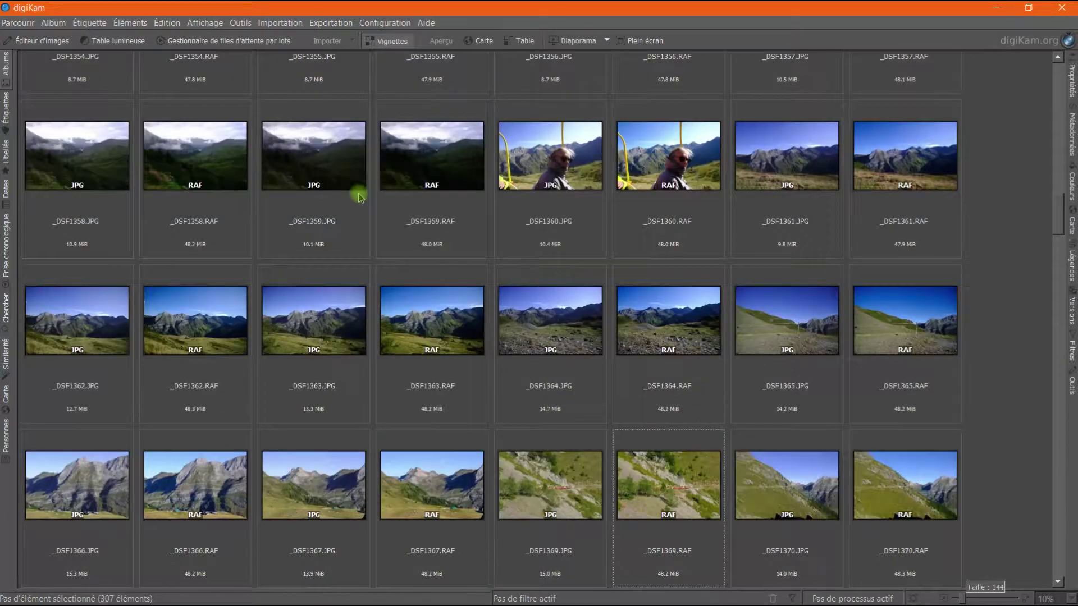
ctrl+scroll(359, 195, up, 3)
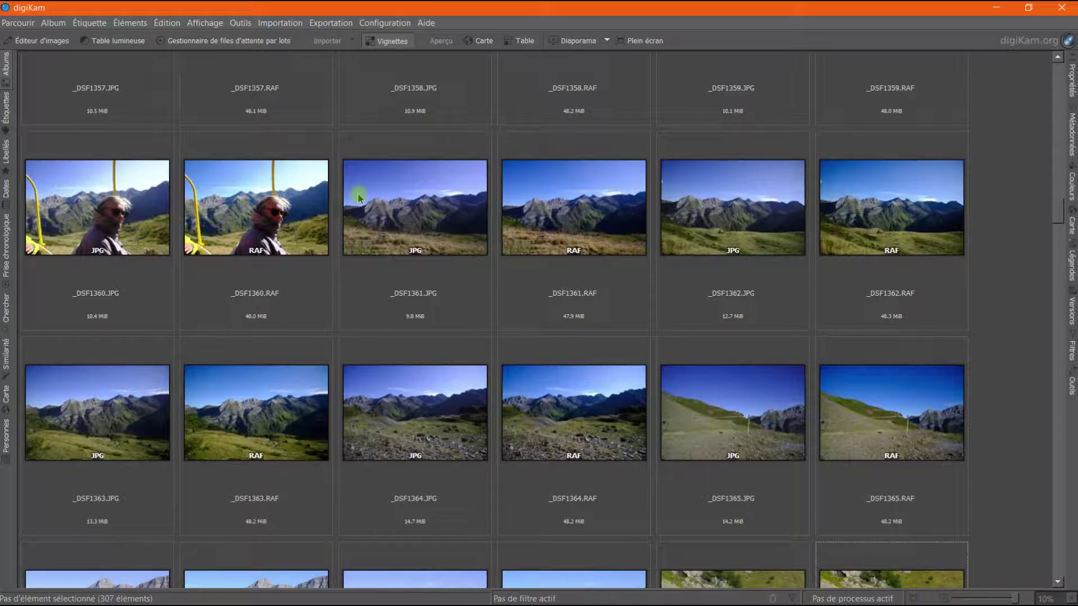
ctrl+scroll(393, 303, down, 2)
ctrl+scroll(398, 318, down, 3)
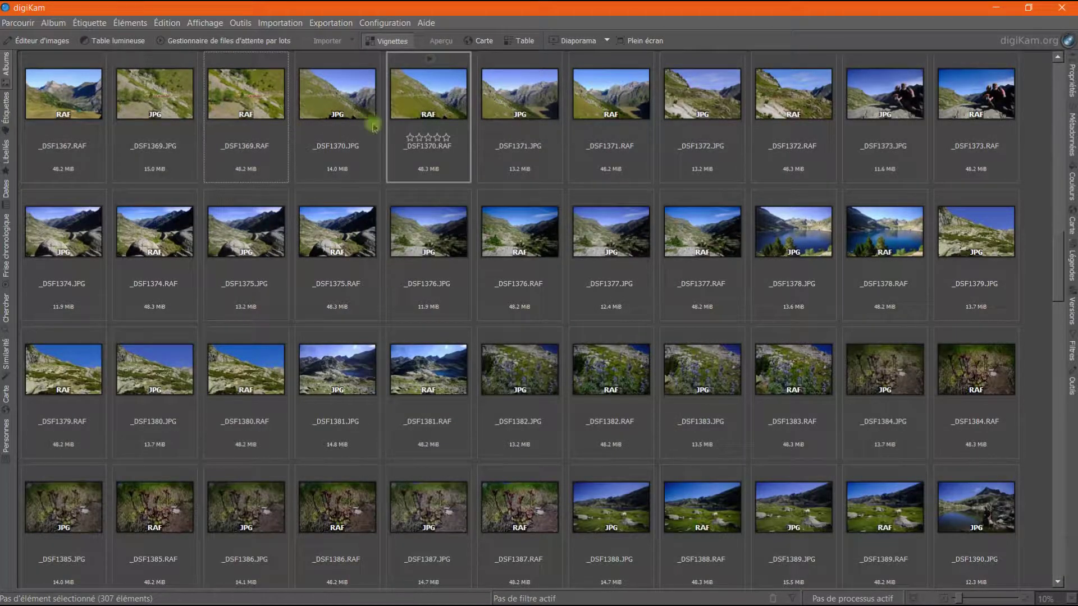
Step: Open photo _DSF1369.RAF in the large preview and step back through the album to _DSF1364.RAF
click(267, 106)
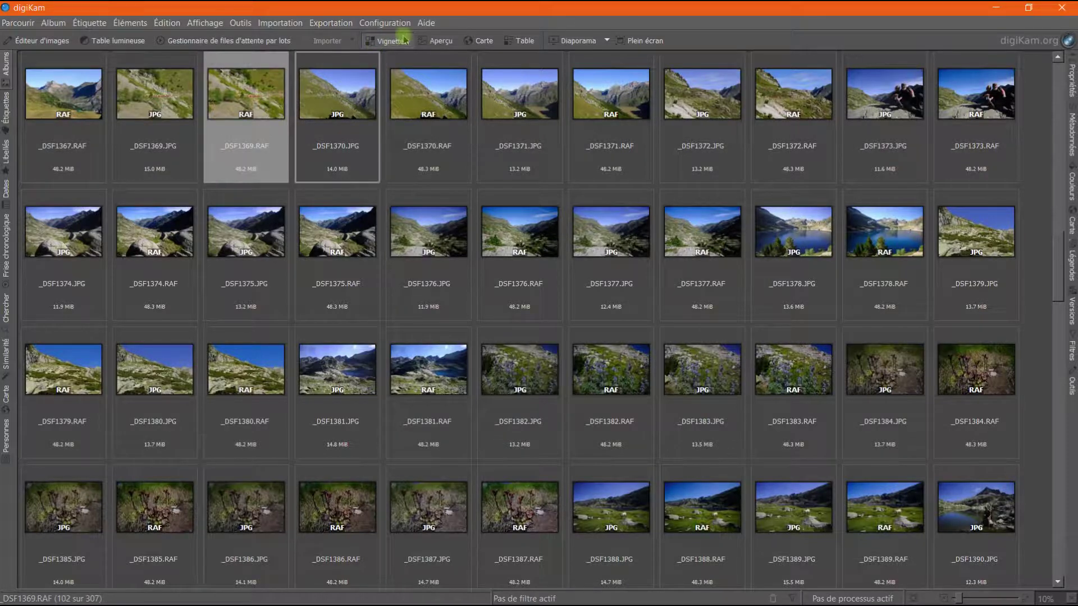
click(435, 41)
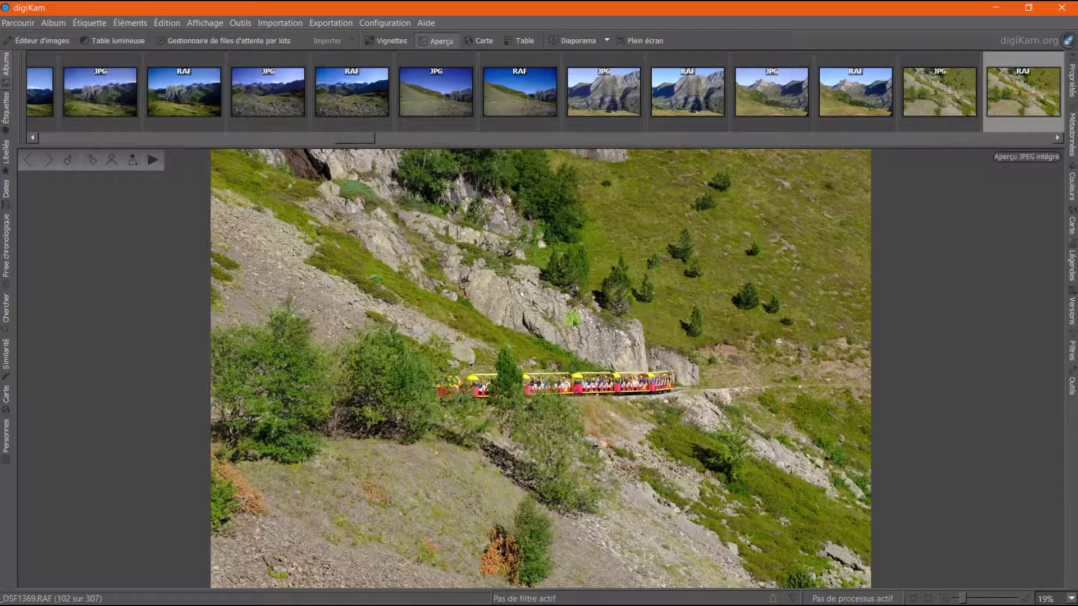
mouse_move(946, 132)
key(Left)
key(Left)
key(Left)
key(Left)
key(Left)
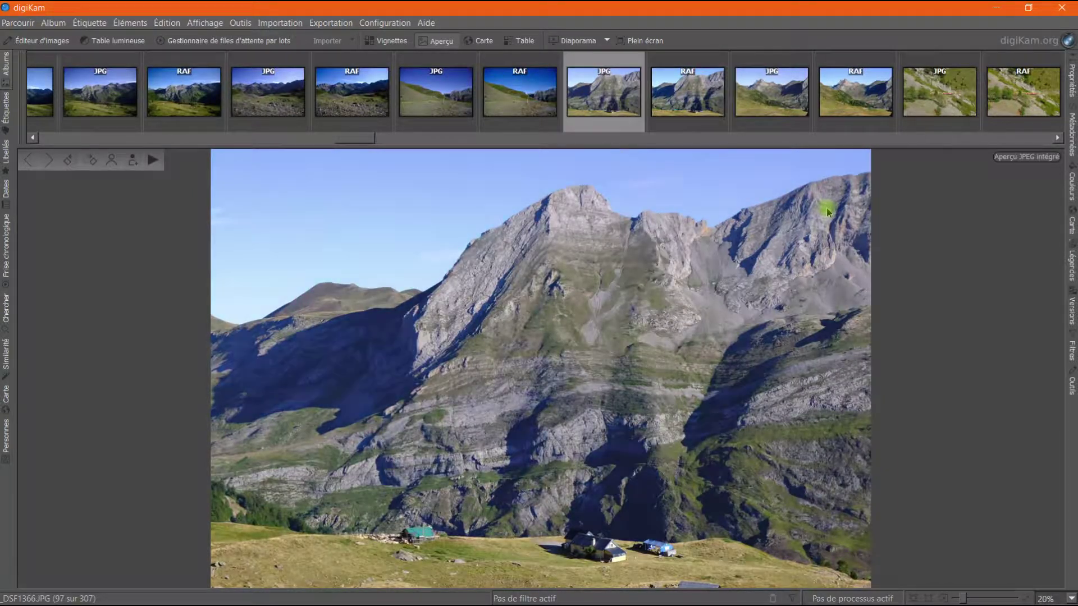
key(Left)
key(Left)
key(Left)
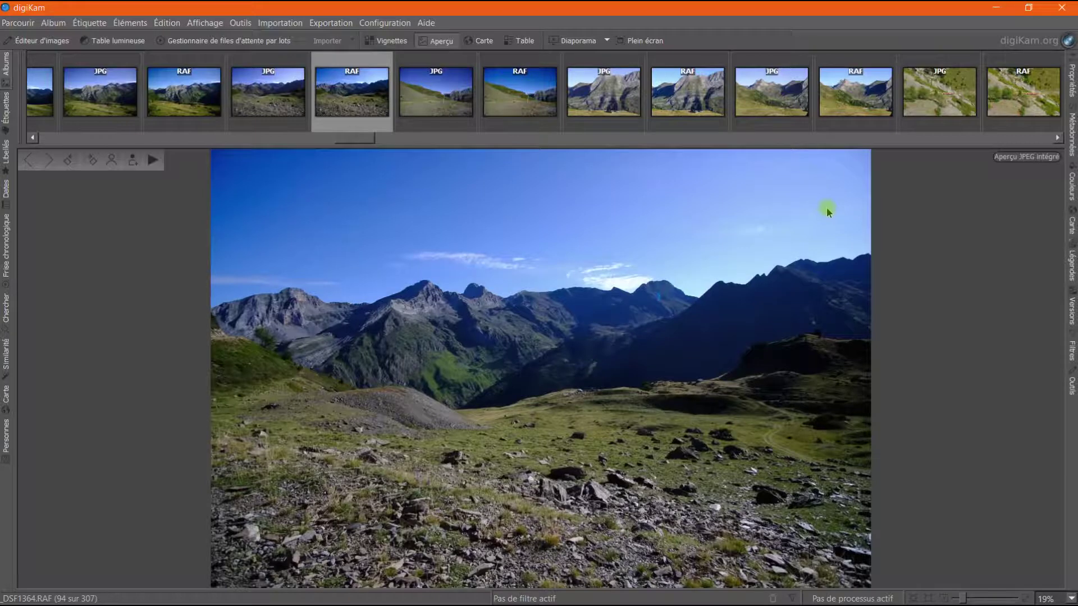
Step: Step forward through the previewed photos to _DSF1370.JPG
key(Right)
key(Right)
key(Right)
key(Right)
key(Right)
key(Right)
key(Right)
key(Right)
key(Right)
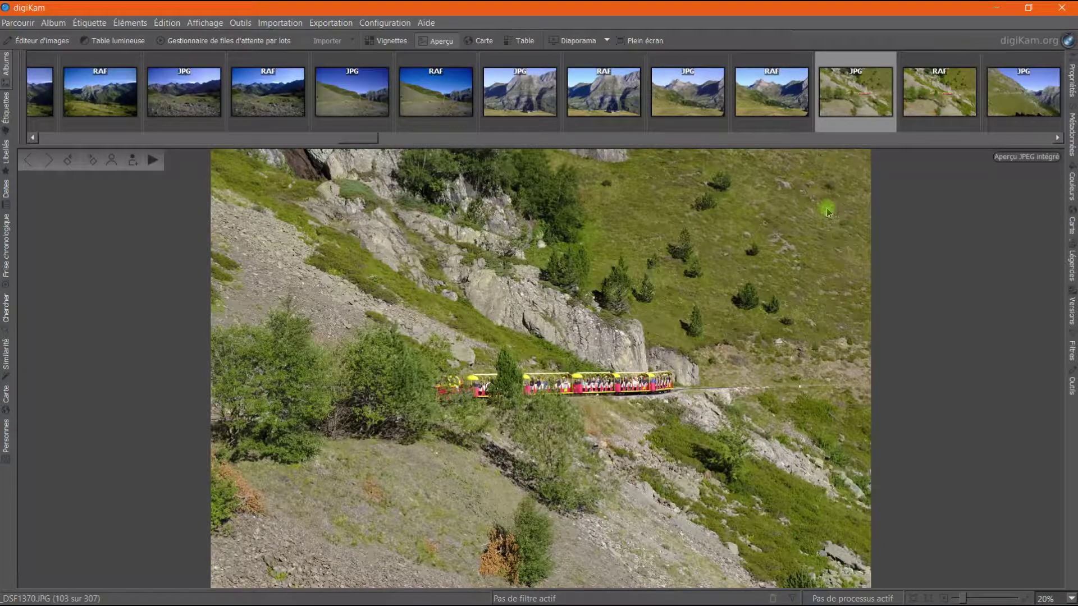
key(Right)
key(Right)
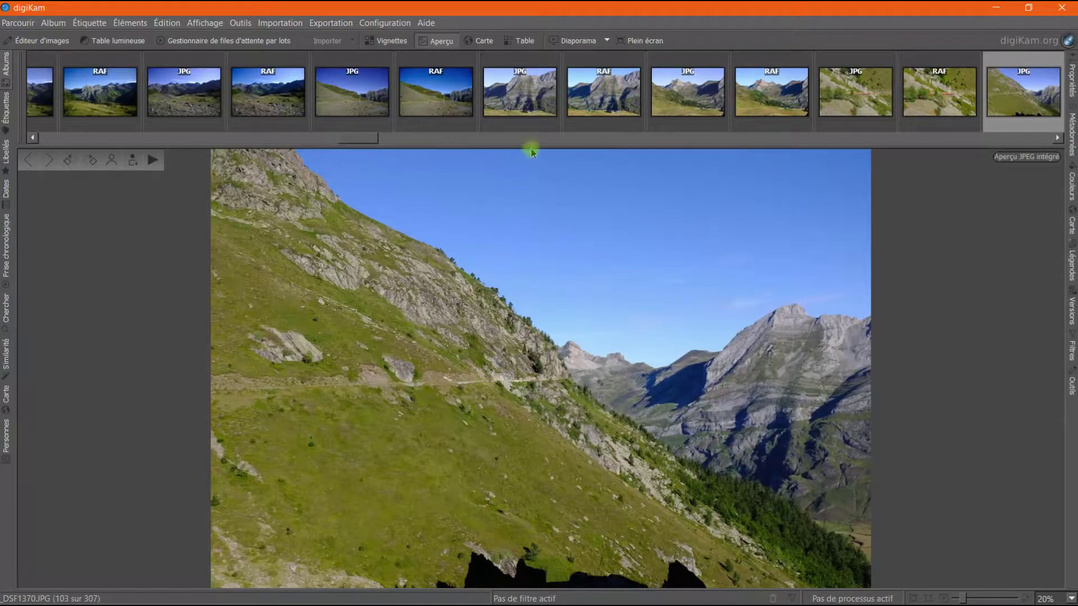
Step: Enlarge the thumbnail strip above the previewed photo and shrink it back to its original height
drag(532, 145, 531, 265)
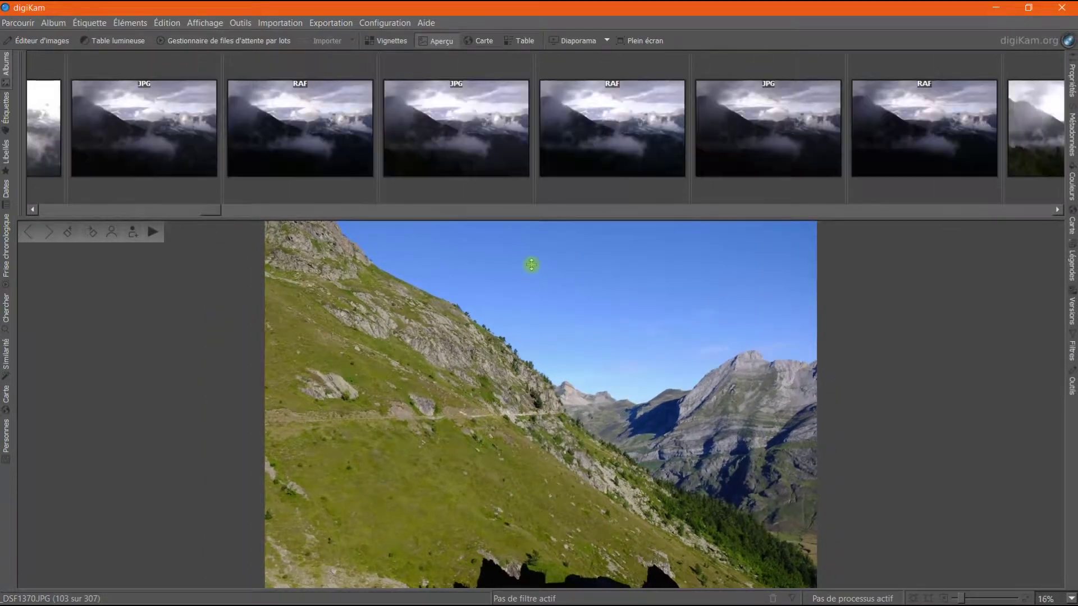
drag(511, 219, 503, 146)
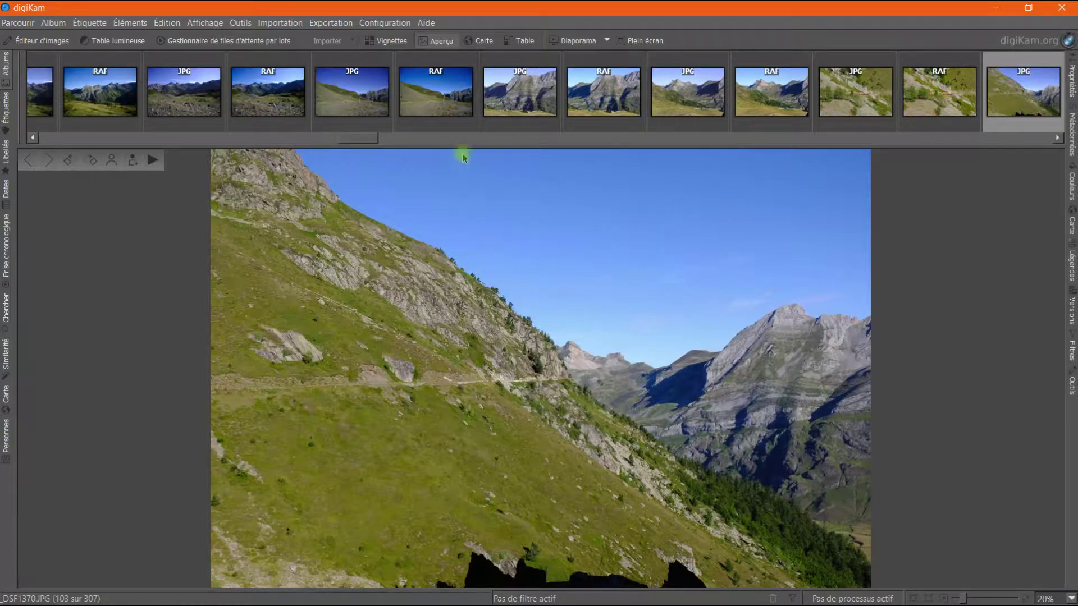
Step: Enlarge the thumbnail strip above the previewed photo and return to the album's thumbnail grid
drag(464, 147, 465, 263)
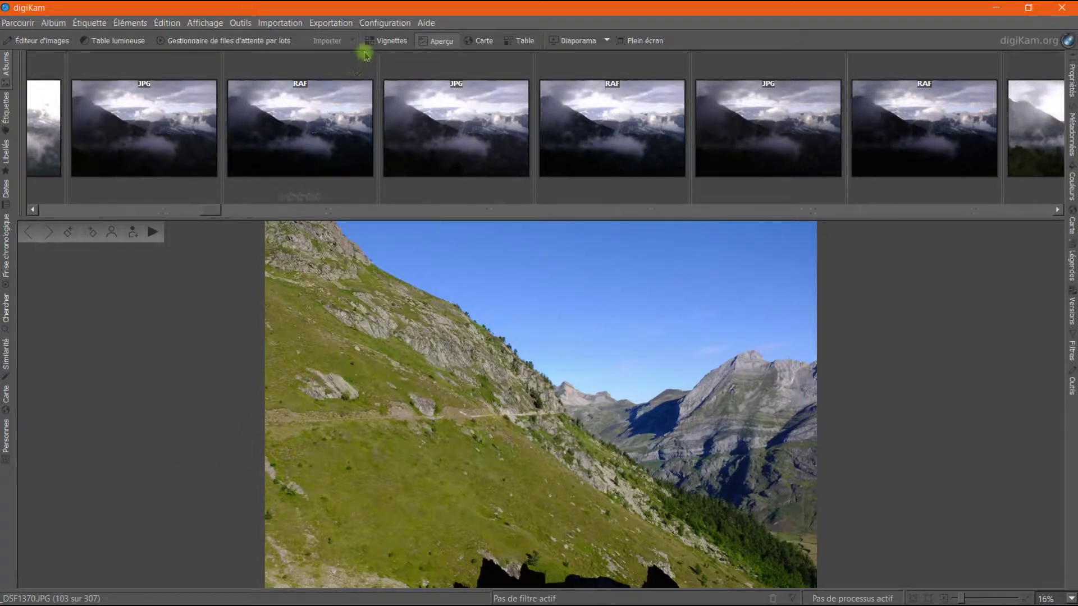
click(385, 40)
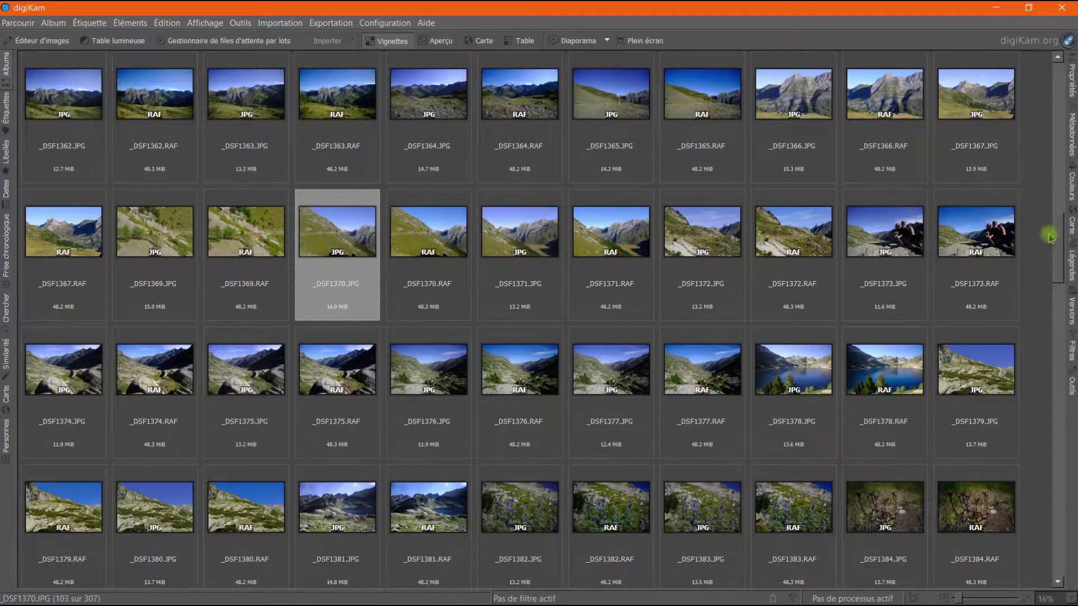
Step: Give photo _DSF1321.RAF a four-star rating and go back to the beginning of the album
drag(1059, 235, 1039, 62)
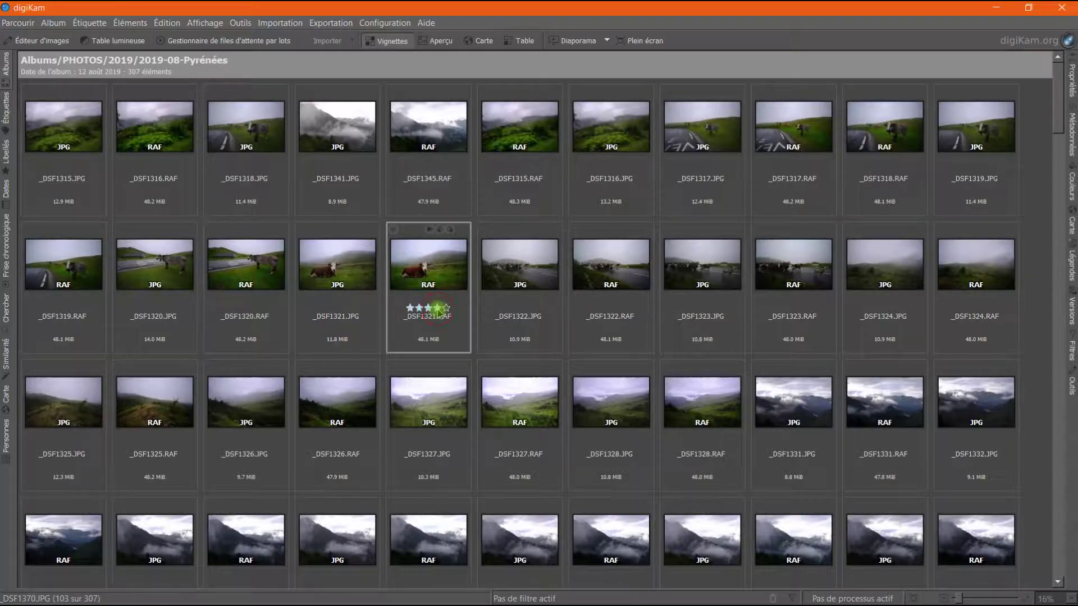
click(438, 308)
scroll(427, 306, down, 5)
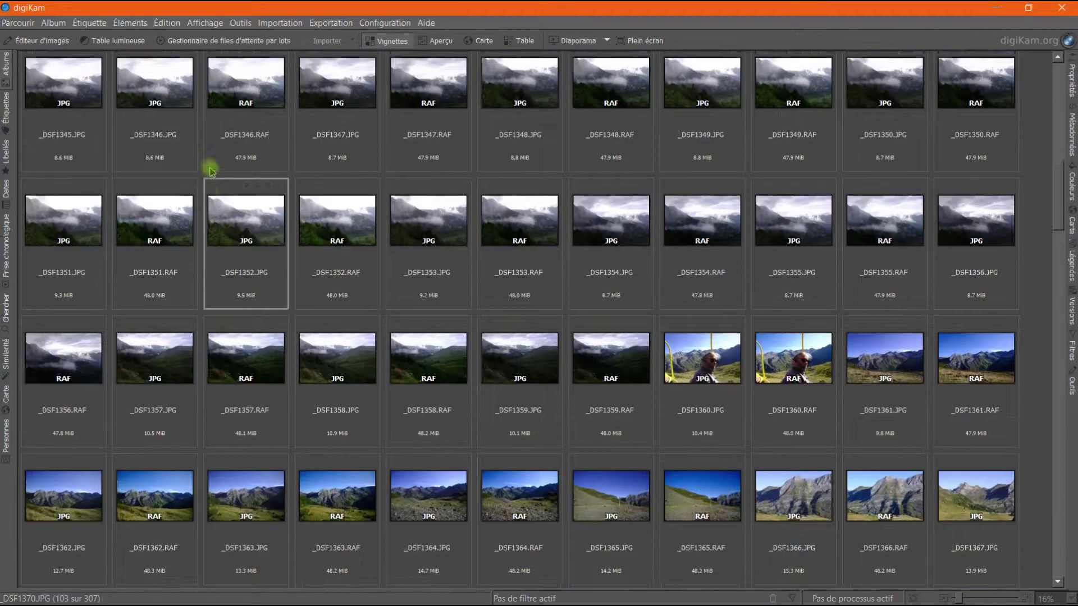
scroll(211, 168, up, 6)
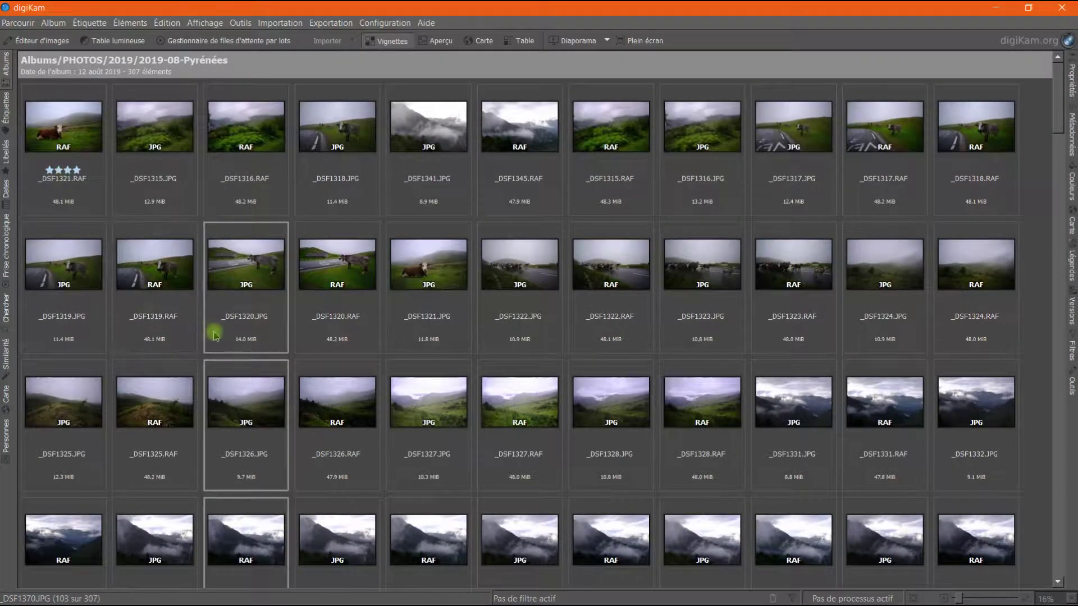
Step: Lower the rating of _DSF1321.RAF to one star and clear it completely, returning to the start of the album
mouse_move(155, 263)
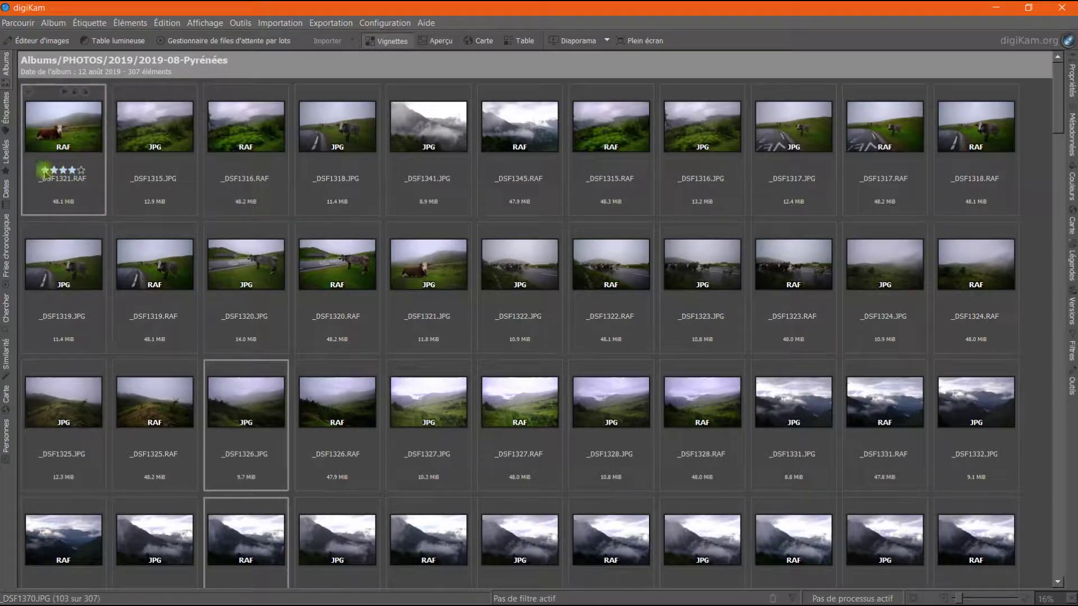
scroll(45, 172, down, 5)
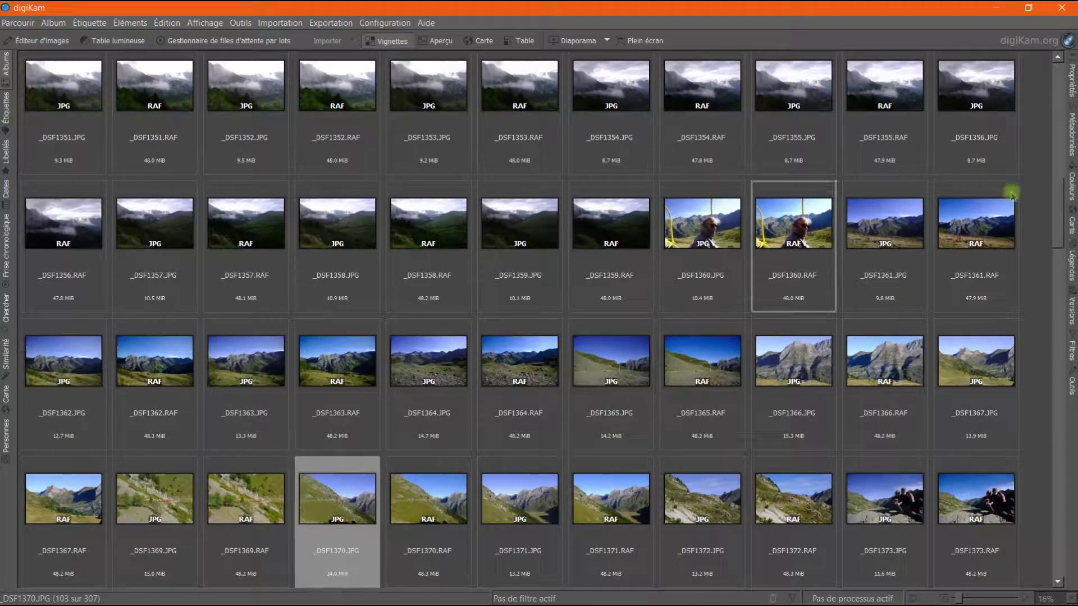
scroll(1042, 71, up, 5)
scroll(1042, 70, up, 3)
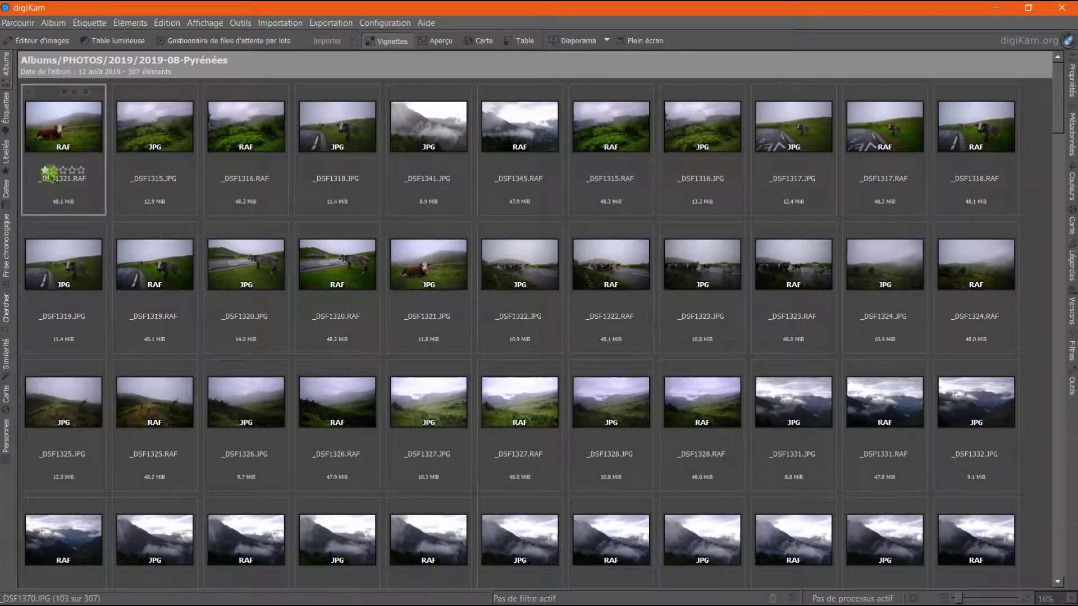
scroll(48, 171, down, 5)
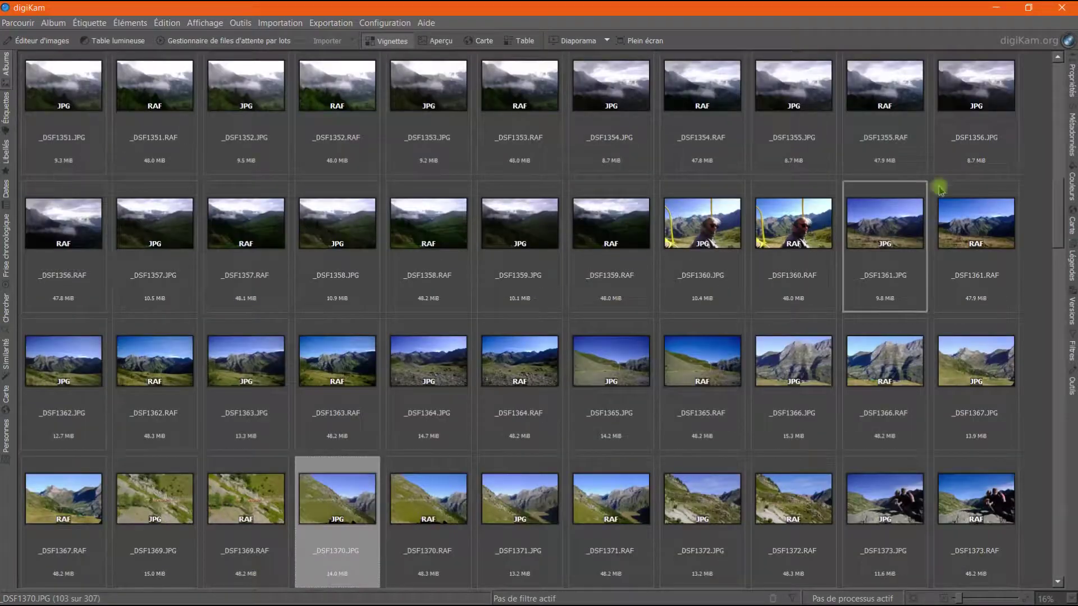
drag(1053, 241, 1060, 81)
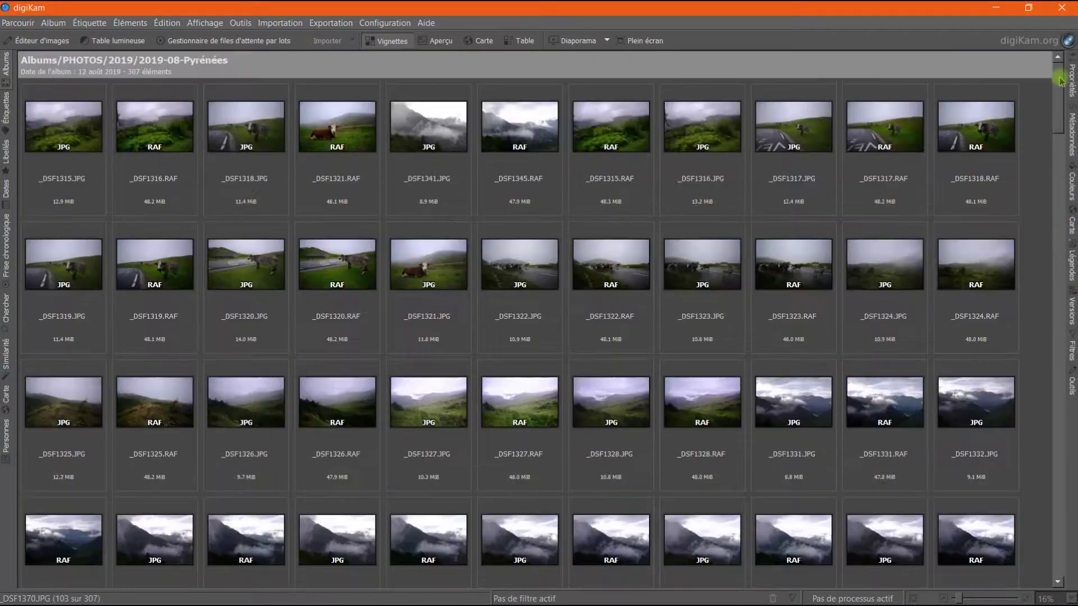
mouse_move(339, 148)
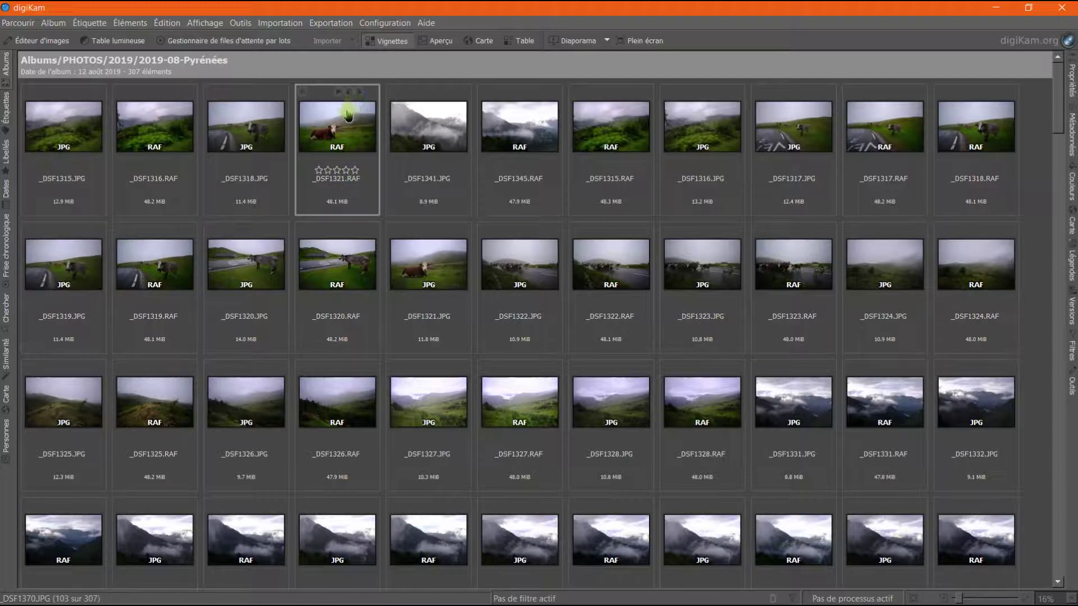
Step: Sort the album's photos by name (Par nom) and go to the first row
click(199, 23)
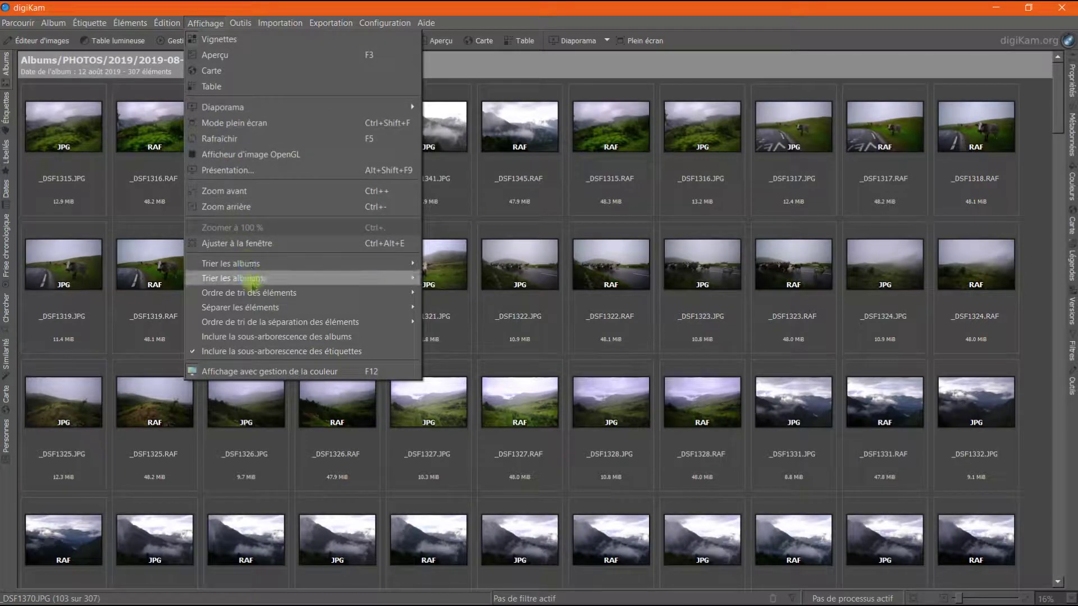
mouse_move(256, 285)
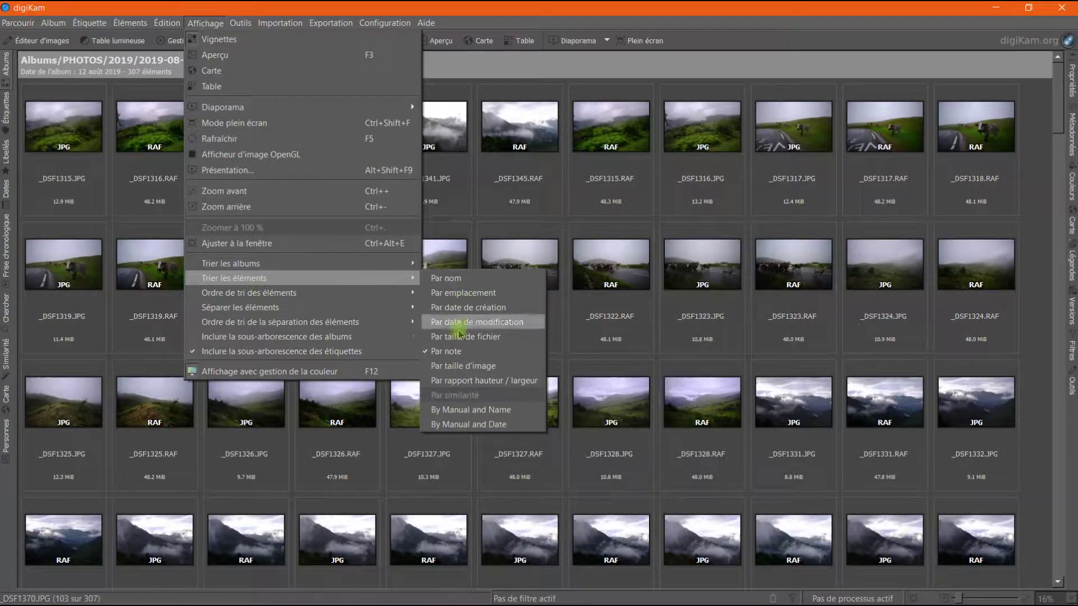
click(449, 279)
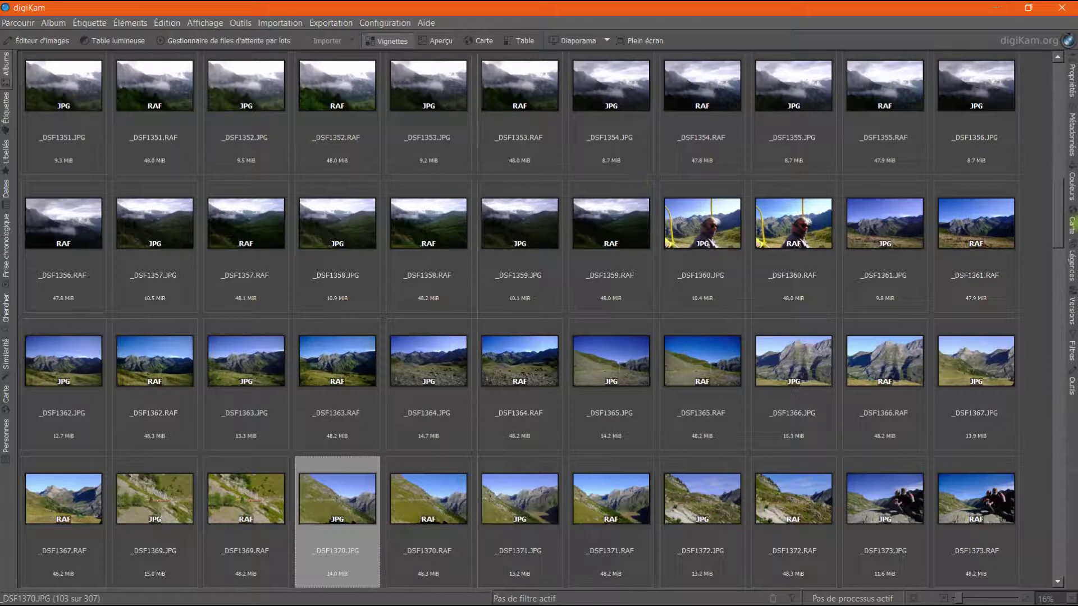
scroll(1060, 231, up, 5)
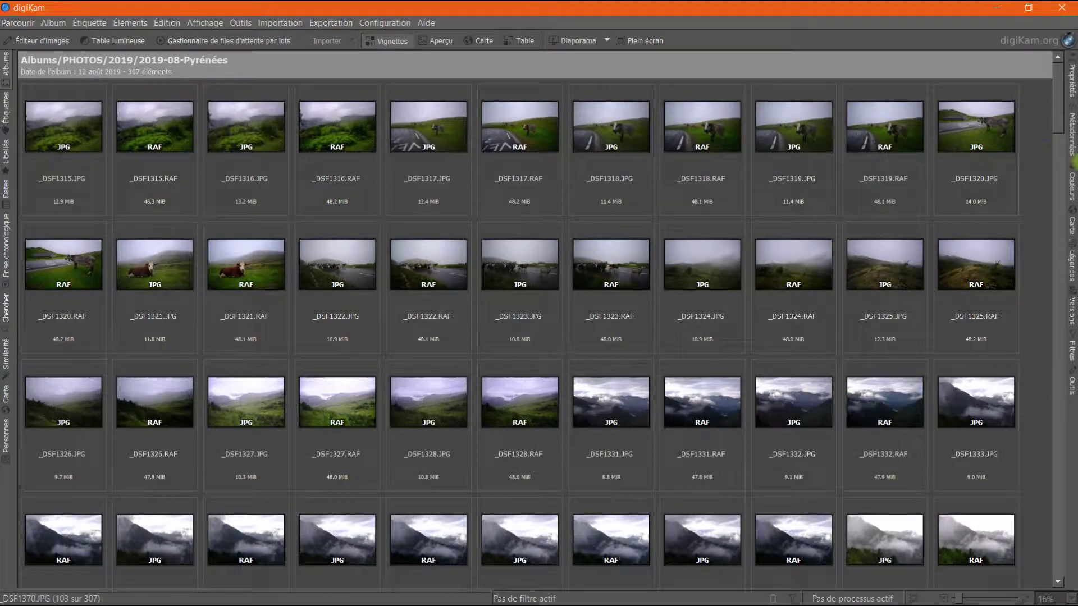
drag(1058, 119, 1060, 90)
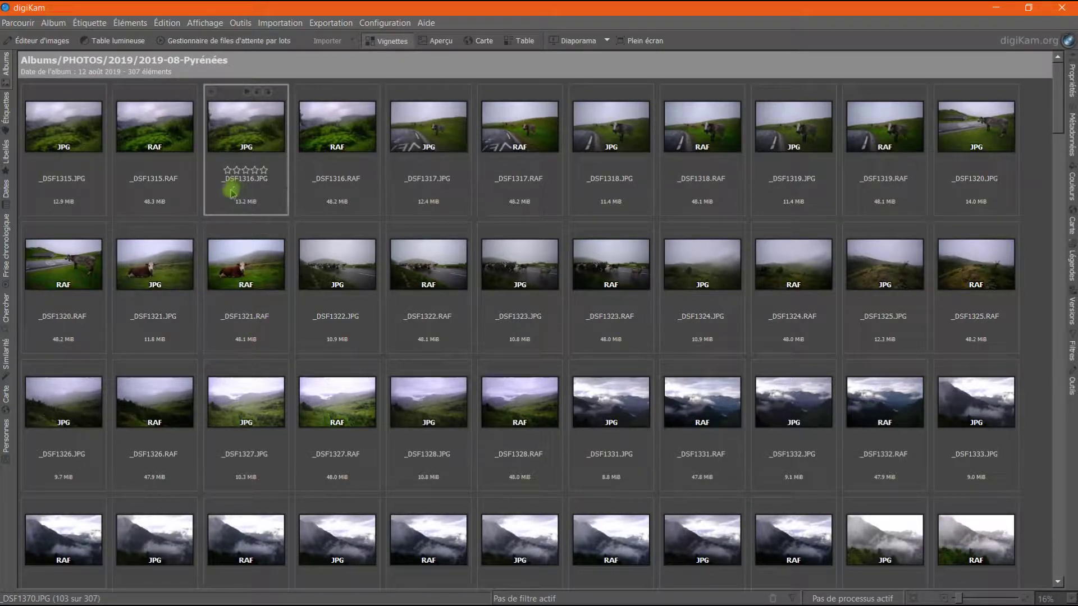
Step: Examine the label options for _DSF1316.JPG, including the designation flags, and leave without assigning one
right_click(226, 139)
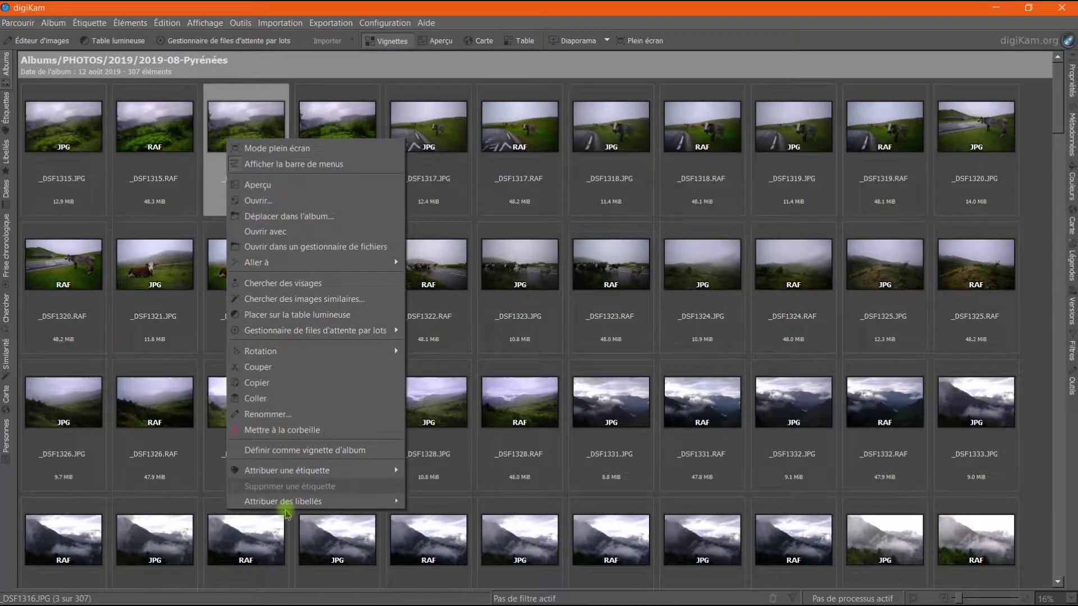
mouse_move(286, 509)
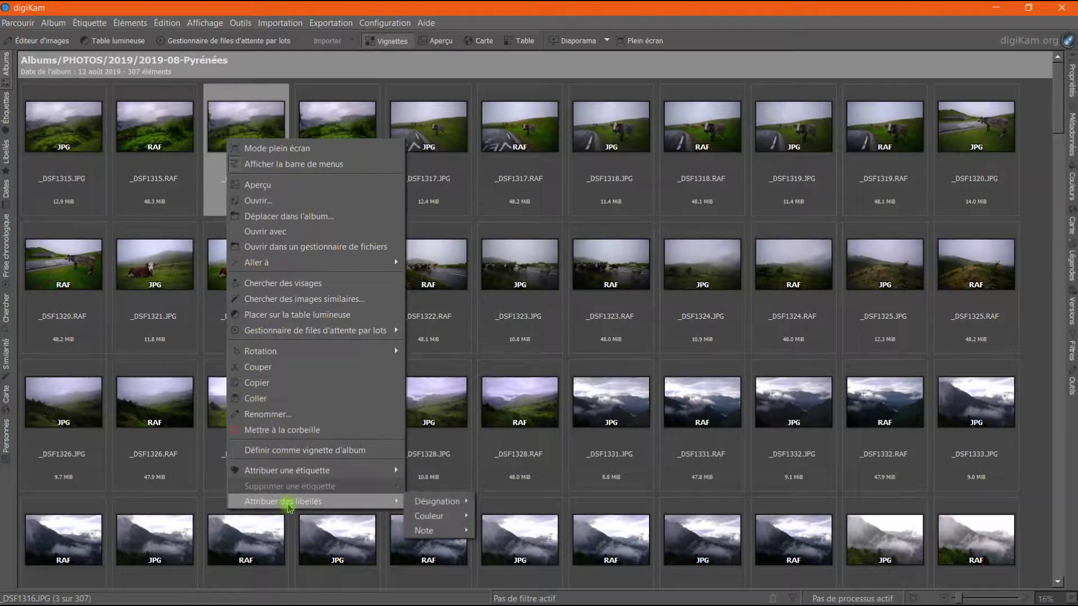
mouse_move(437, 509)
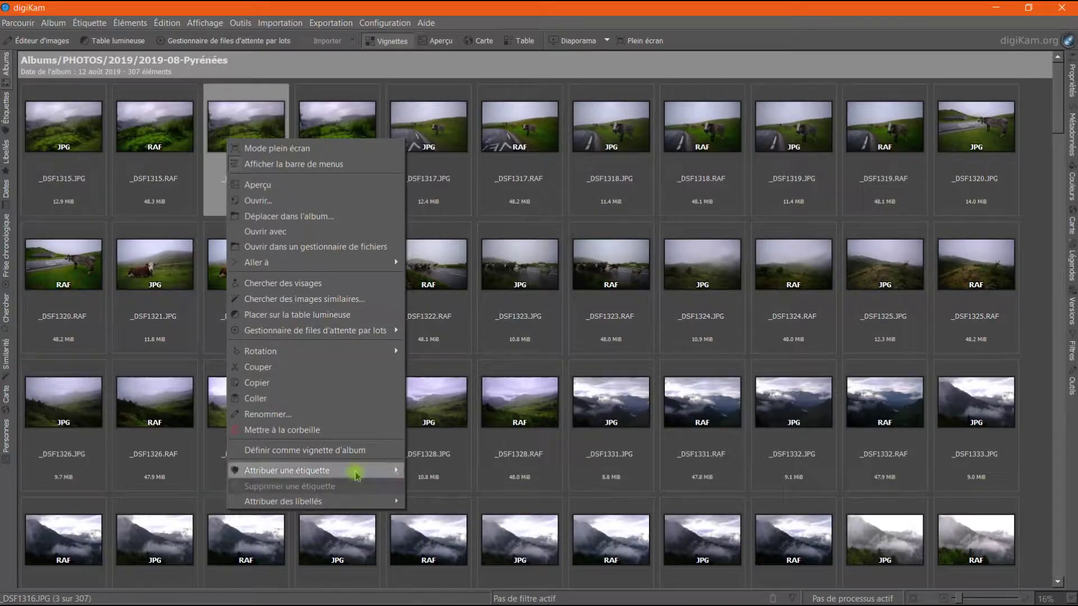
mouse_move(357, 501)
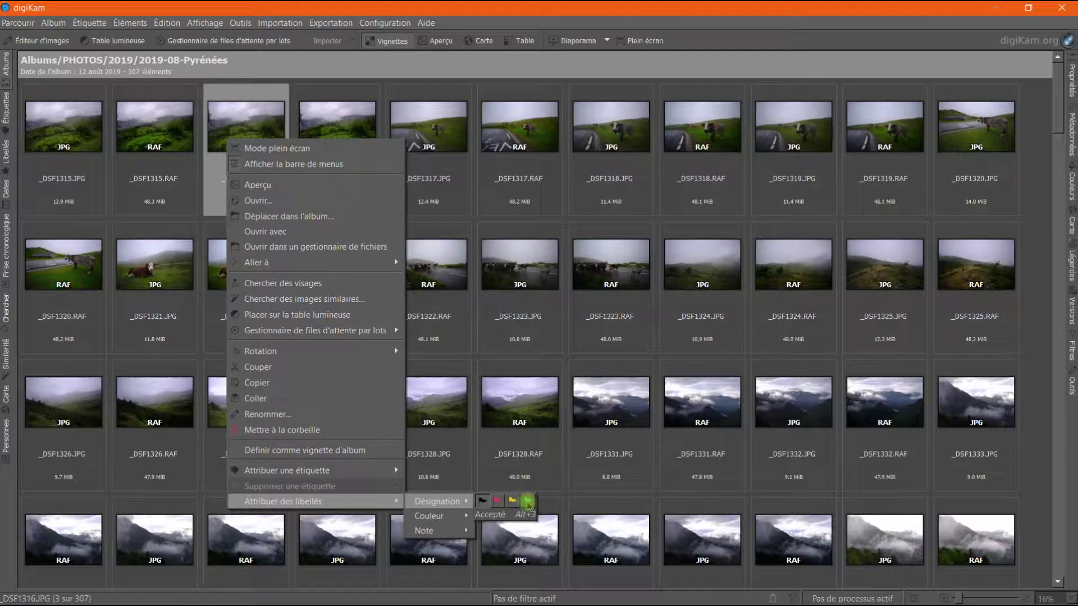
click(476, 445)
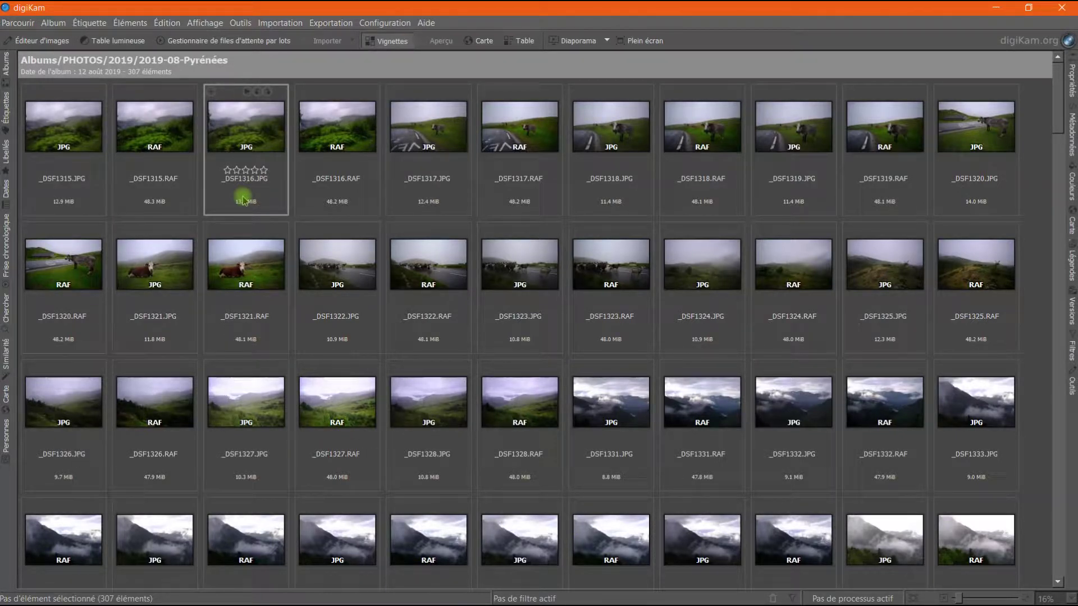
Step: Select photo _DSF1316.JPG and flag it as rejected
click(243, 200)
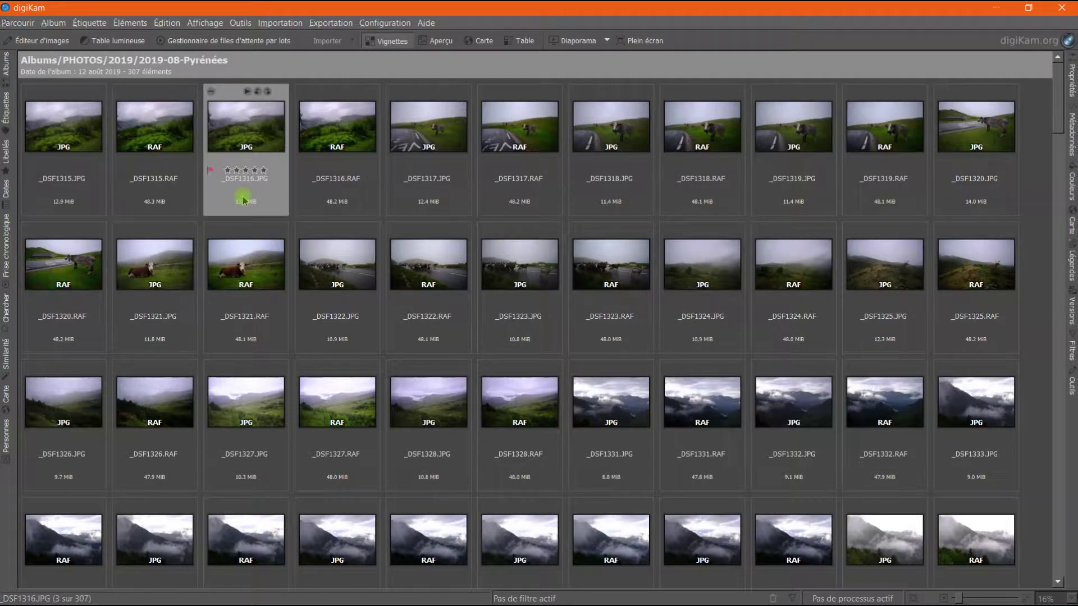
click(209, 170)
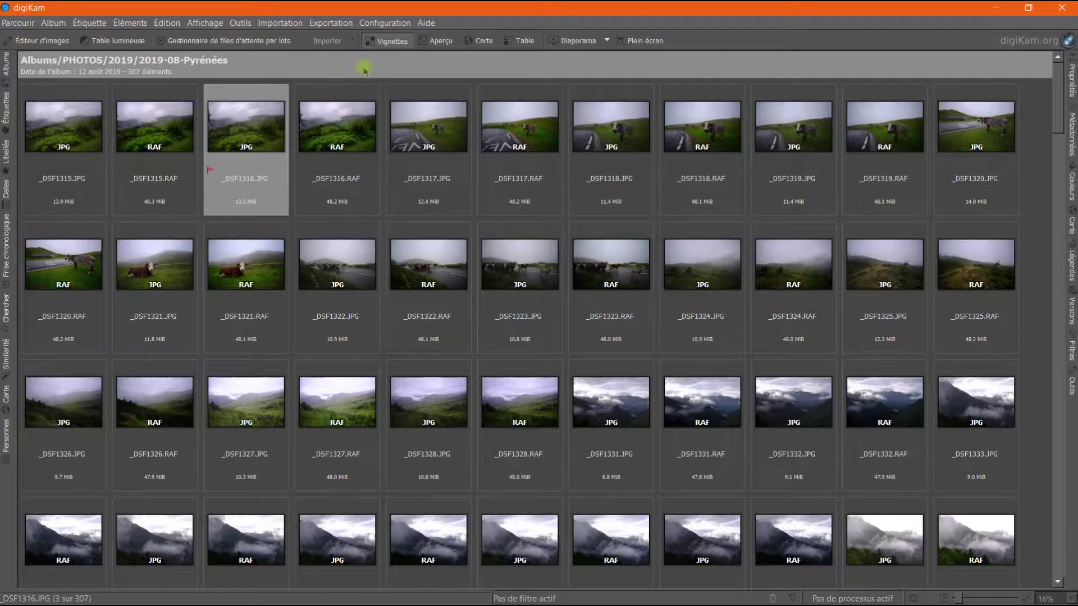
Step: Shrink the thumbnail strip in the large preview, flag _DSF1317.JPG as rejected there and return to the thumbnail grid
click(436, 40)
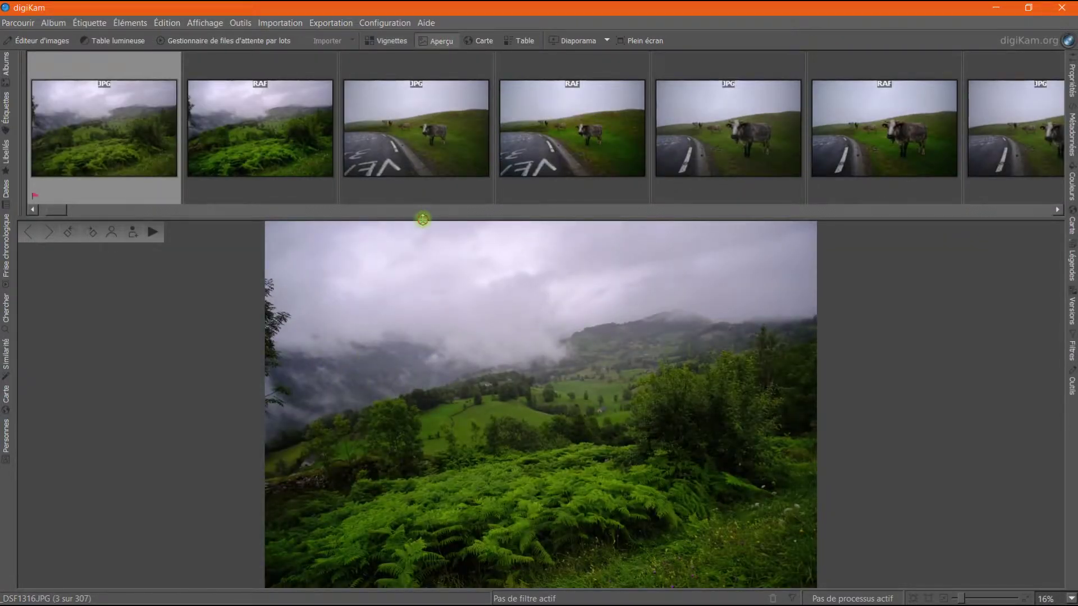
drag(423, 219, 412, 138)
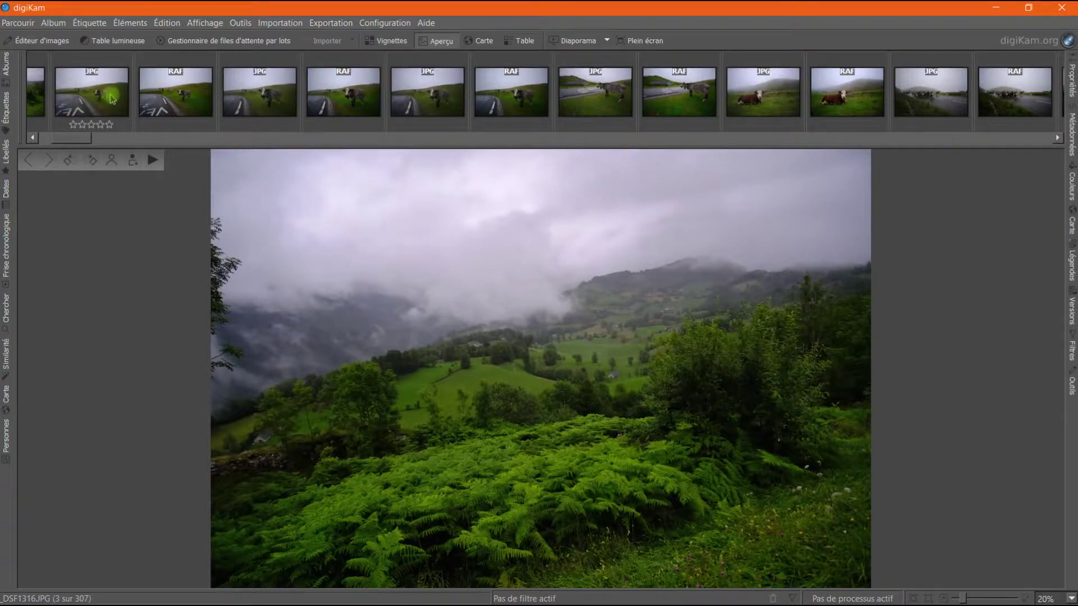
click(115, 99)
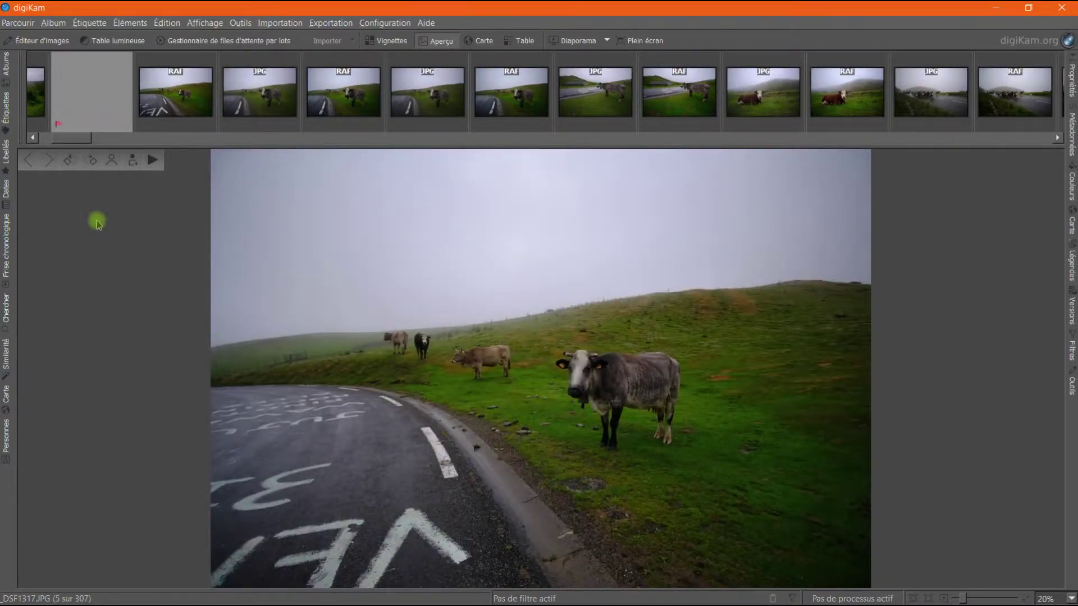
mouse_move(66, 128)
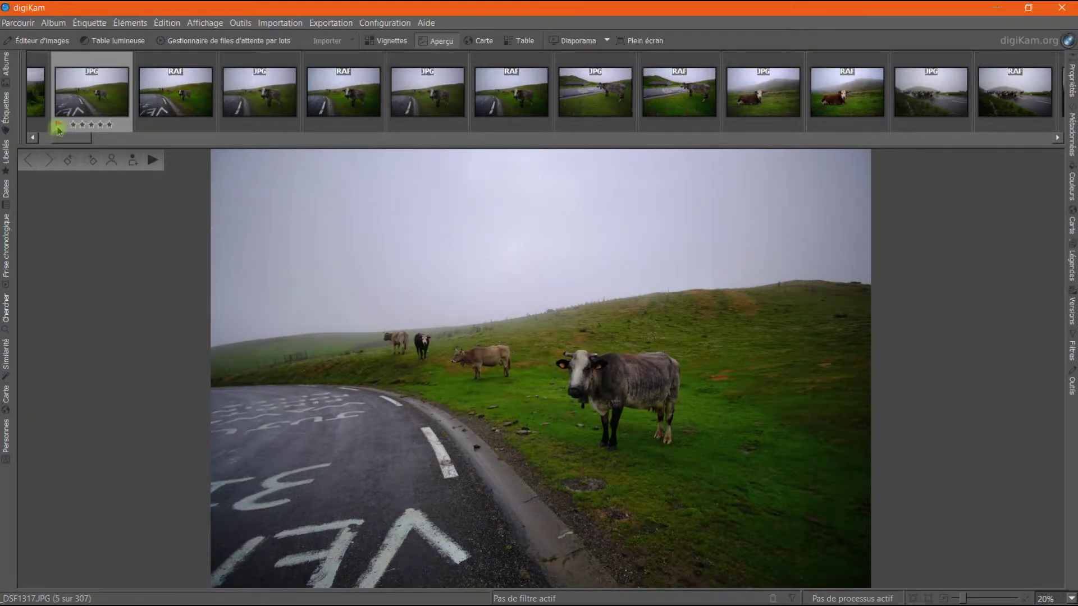
click(391, 40)
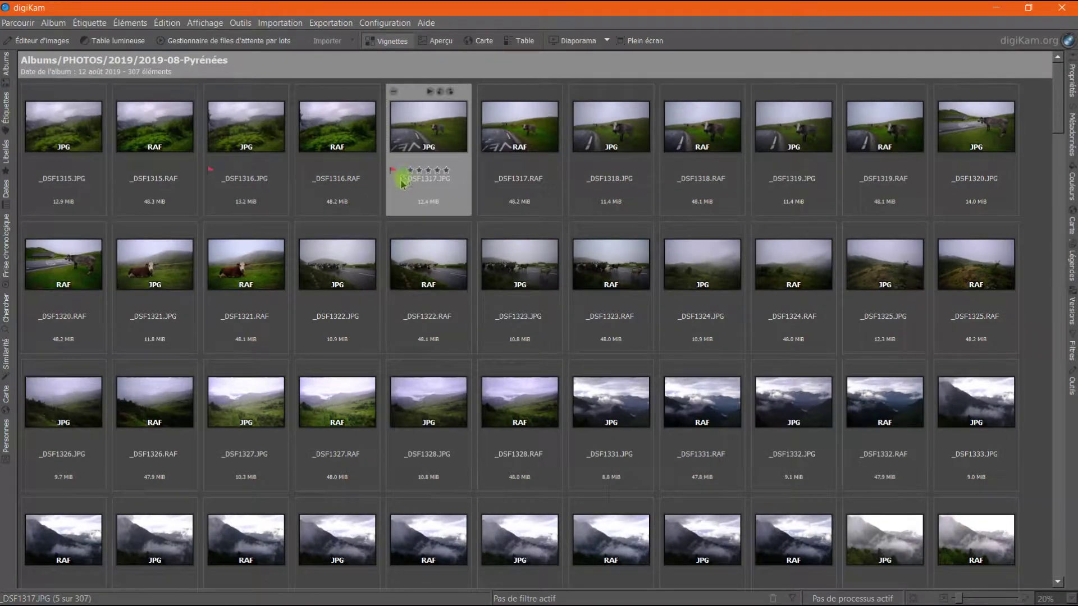
Step: Add _DSF1316.JPG to the selection with _DSF1317.JPG and remove the rejected flags from both photos
ctrl+click(234, 196)
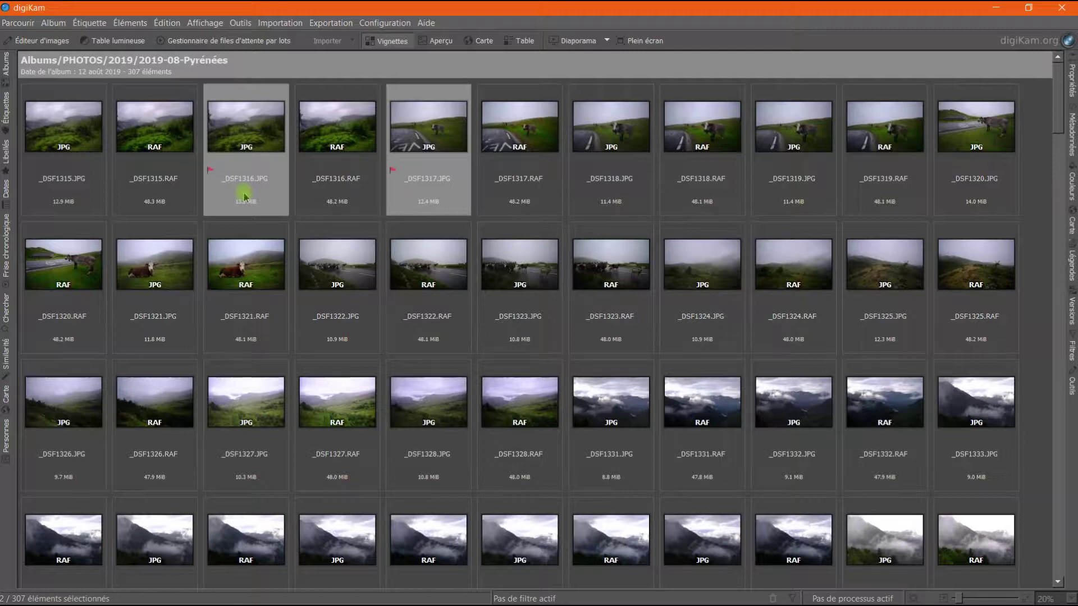
key(ctrl+a)
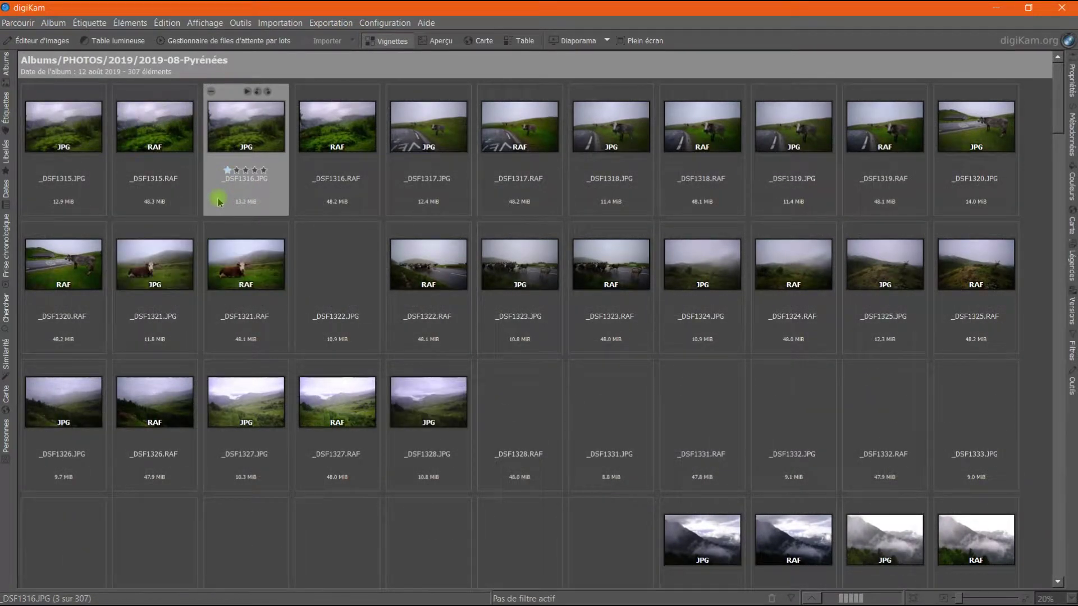
Step: Flag the album's unwanted photos as rejected, through _DSF1490.JPG, and return to the thumbnail grid with slightly smaller thumbnails
key(alt+1)
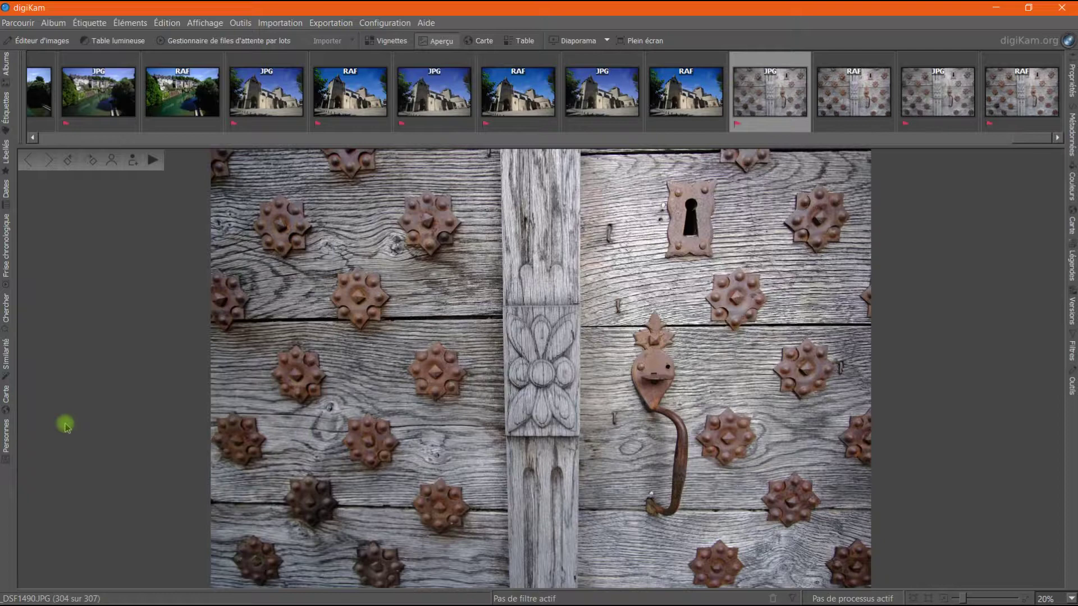
click(393, 41)
mouse_move(415, 288)
ctrl+scroll(408, 303, down, 3)
ctrl+scroll(408, 303, down, 2)
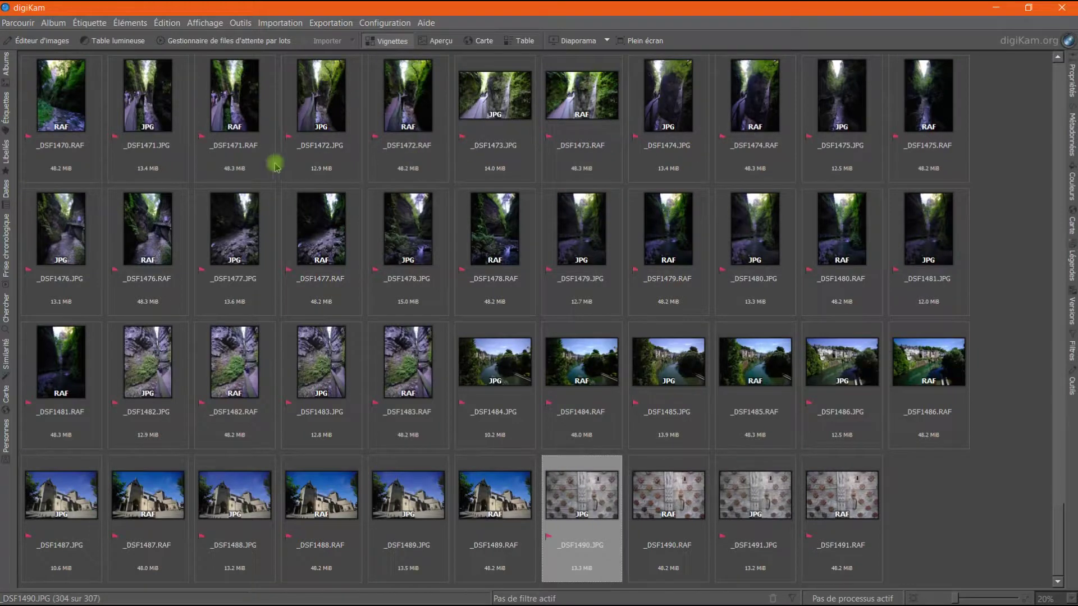
Step: List all photos labelled as rejected (Élément rejeté) and go through them to the last row
click(8, 152)
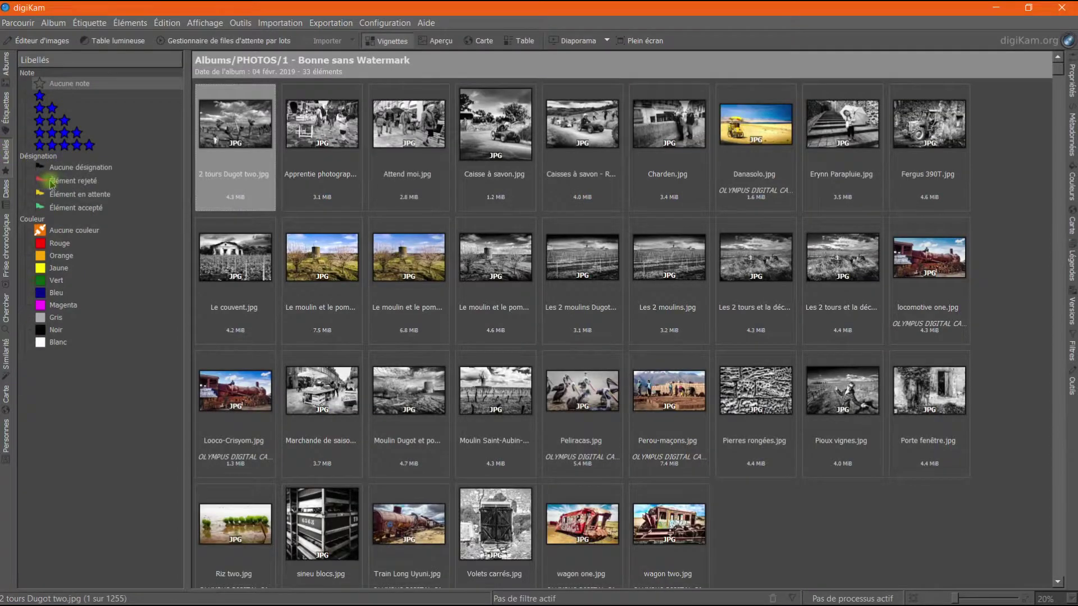
click(66, 182)
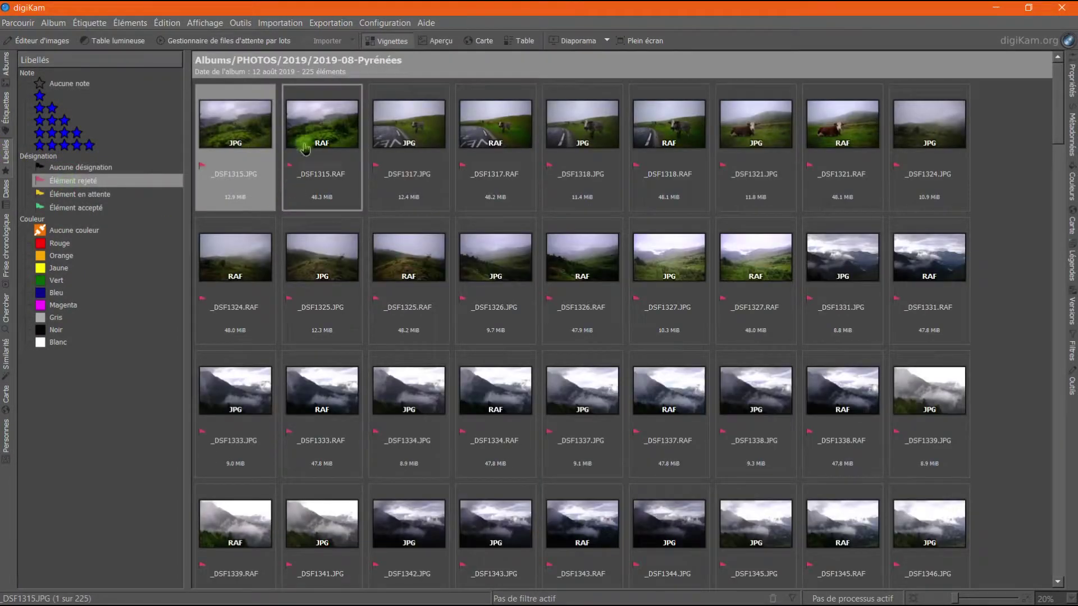
drag(1059, 133, 1061, 571)
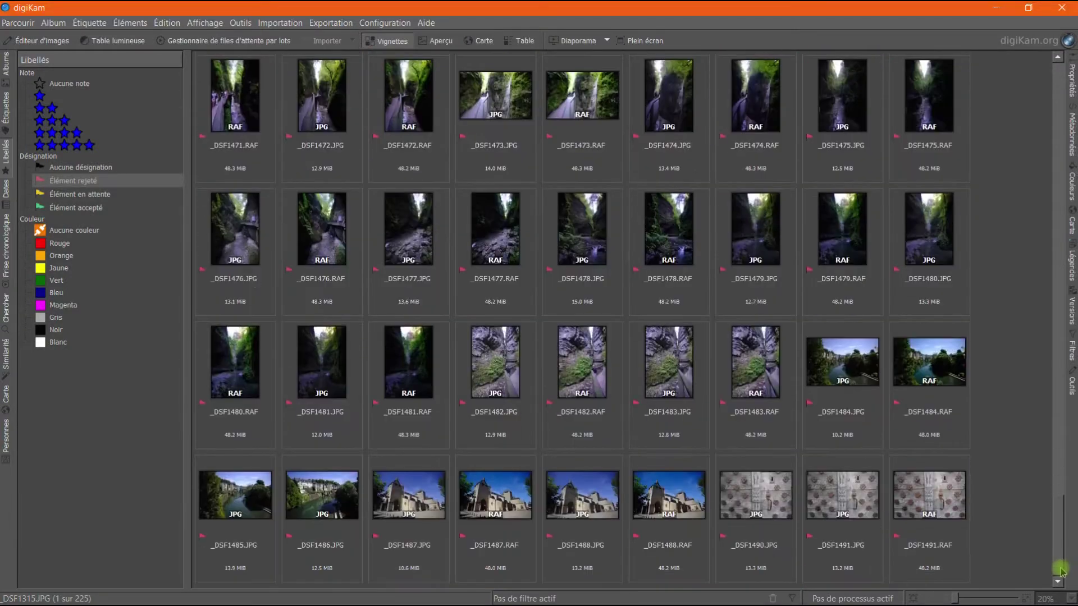
Step: Move all the listed rejected photos to the trash and return to the albums view
click(1011, 503)
key(ctrl+a)
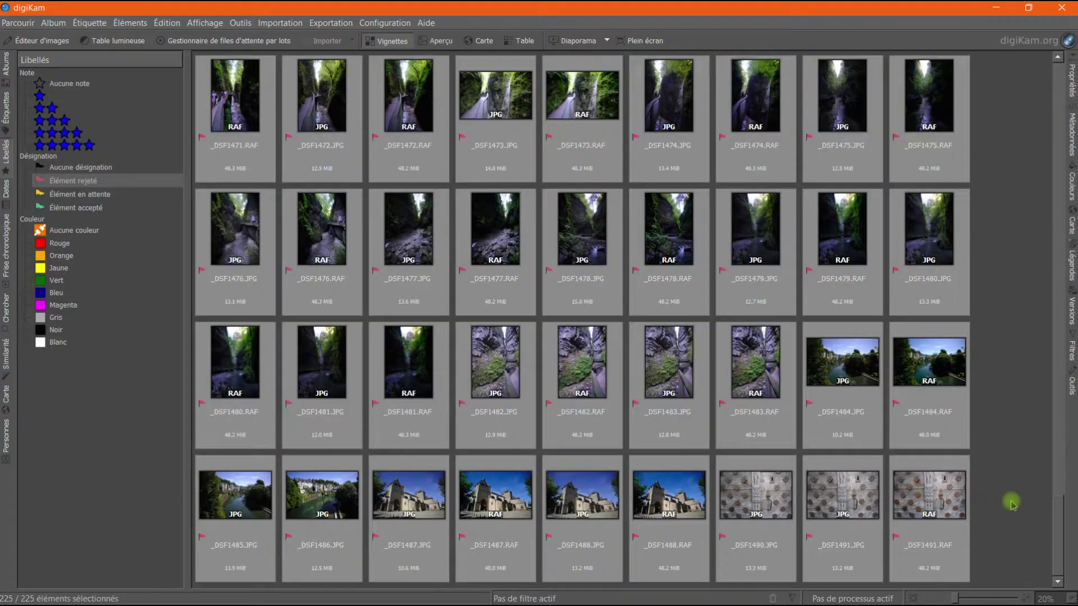
right_click(862, 270)
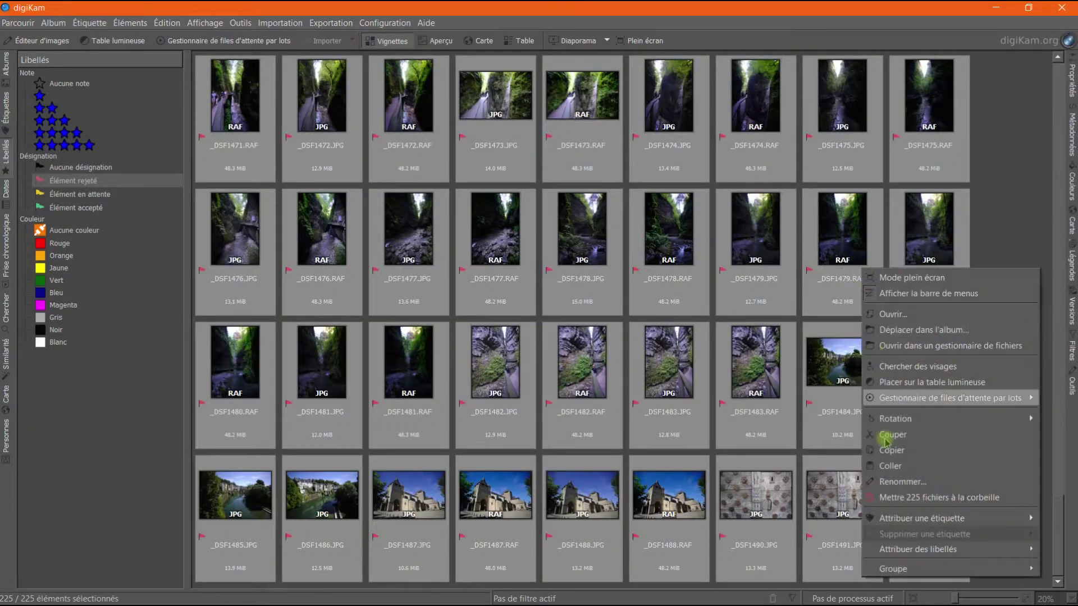
click(904, 498)
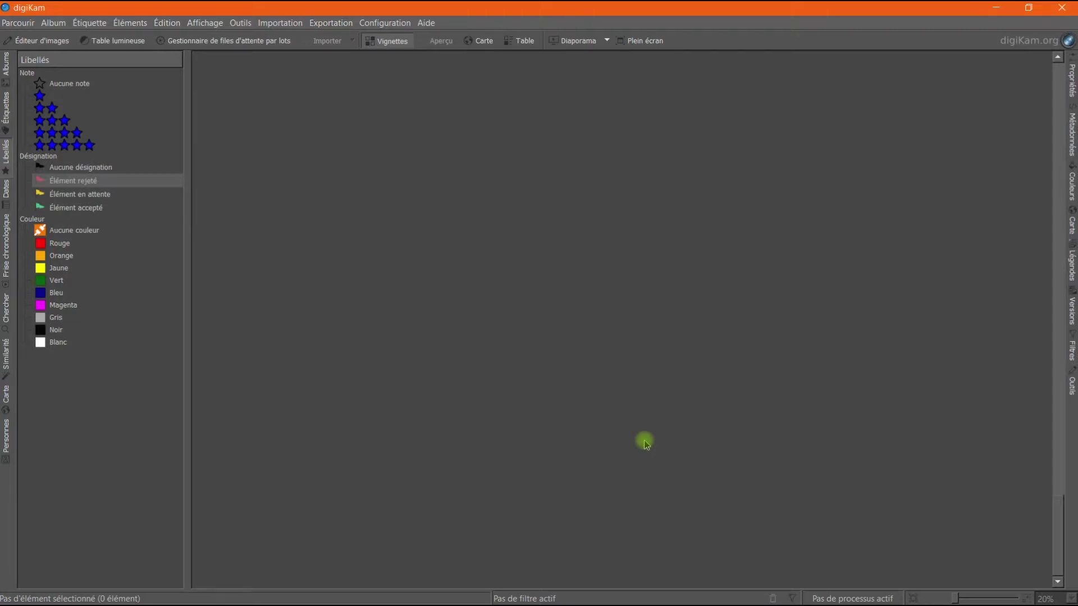
click(7, 66)
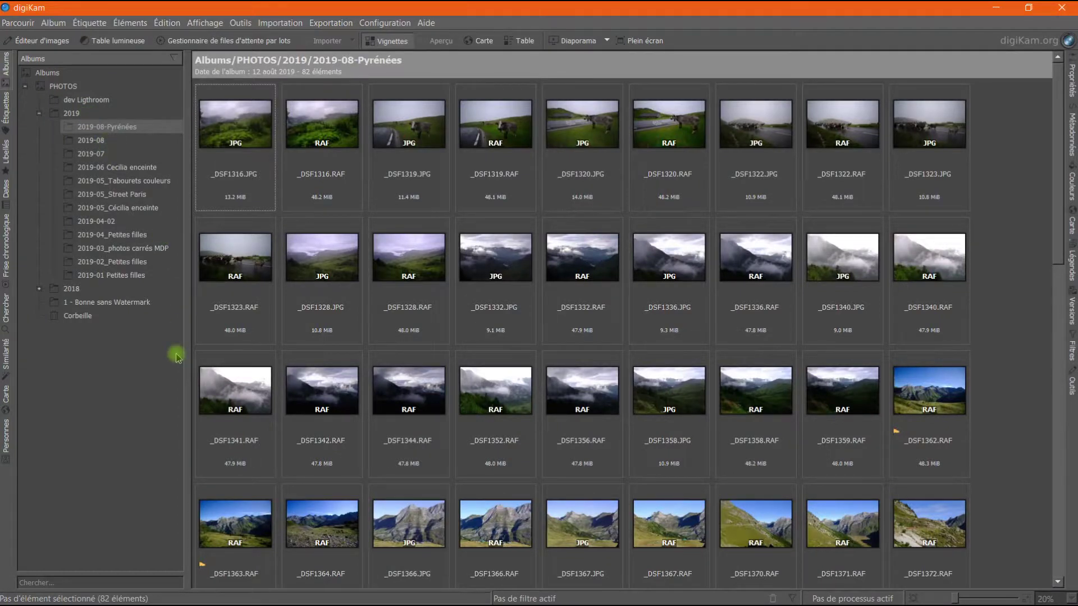
Step: Switch to the Bureau 3 desktop, check the contents of the Windows Corbeille, close it and return to digiKam on Bureau 1
key(super+Tab)
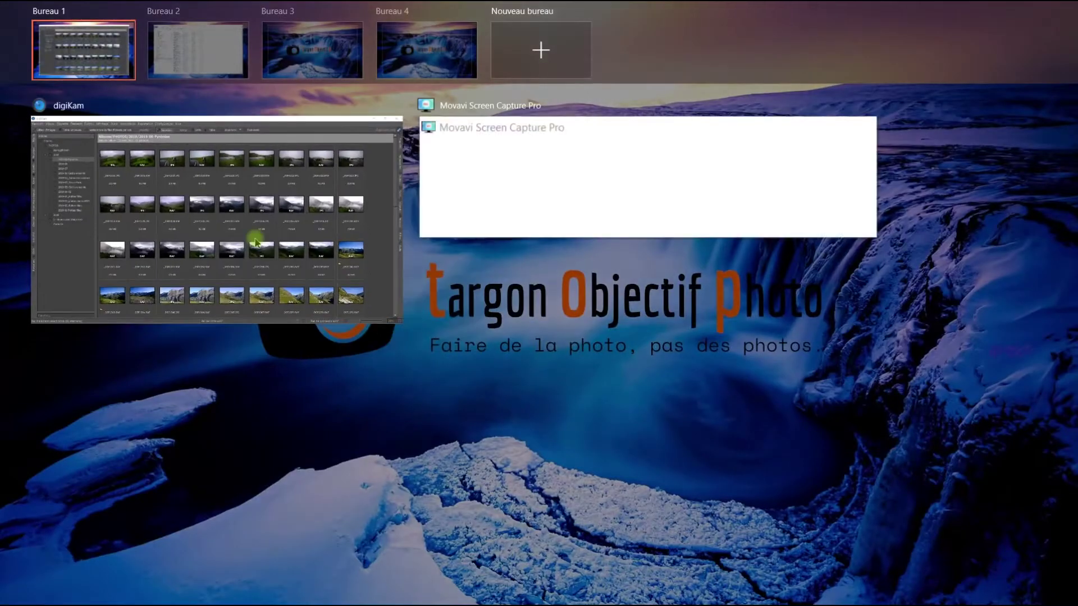
click(283, 50)
double_click(34, 95)
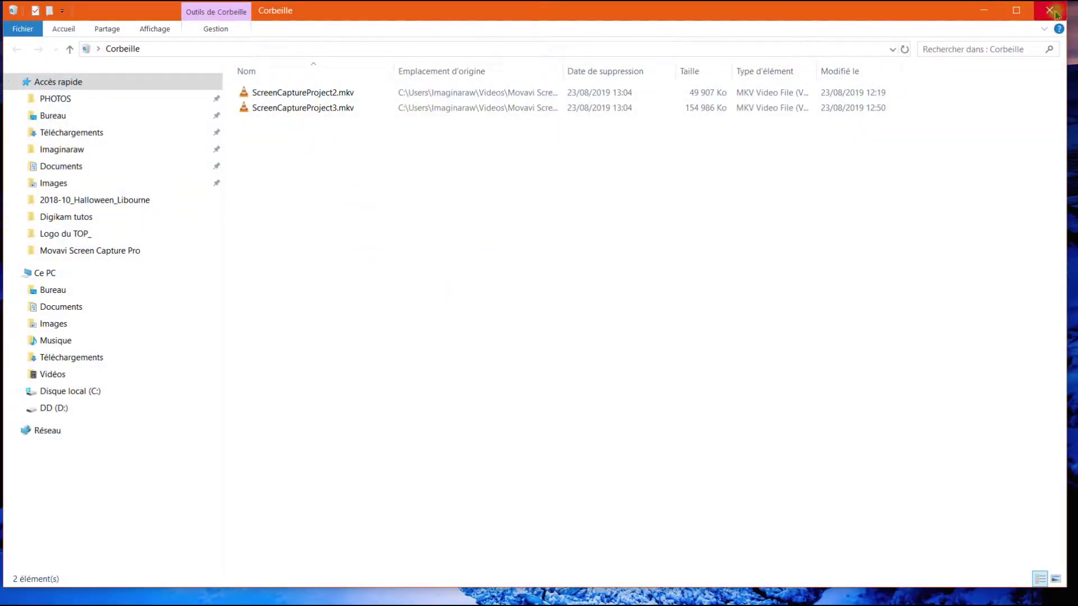
click(1049, 10)
click(30, 97)
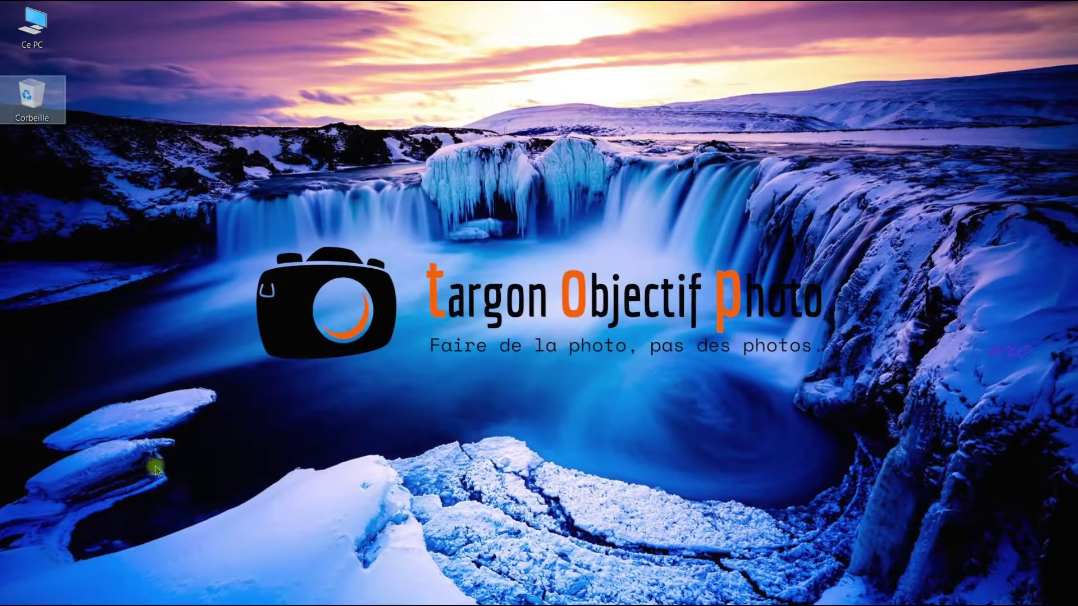
key(super+Tab)
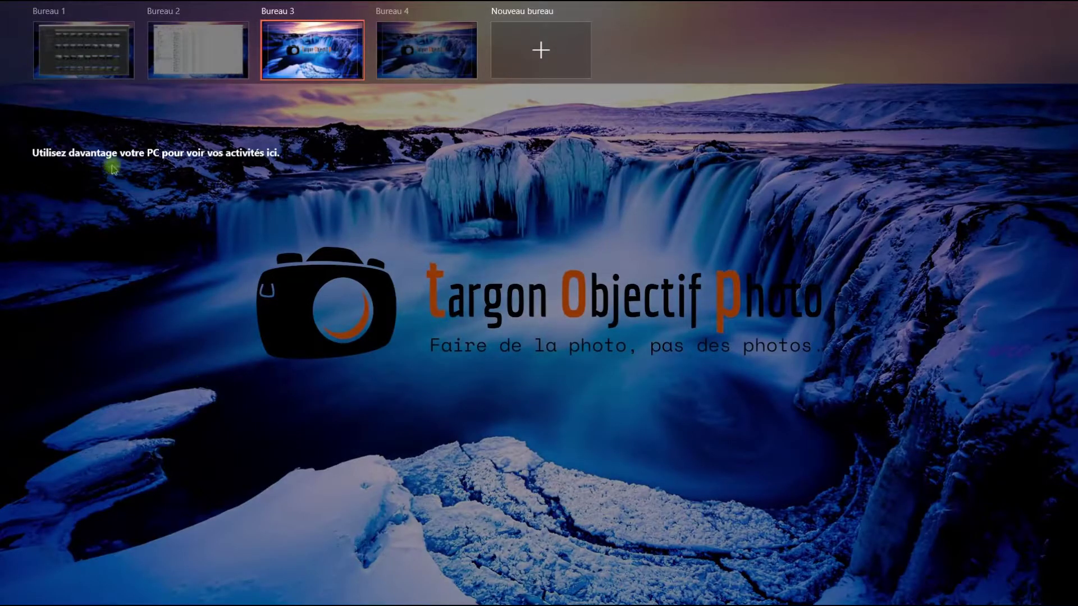
click(125, 51)
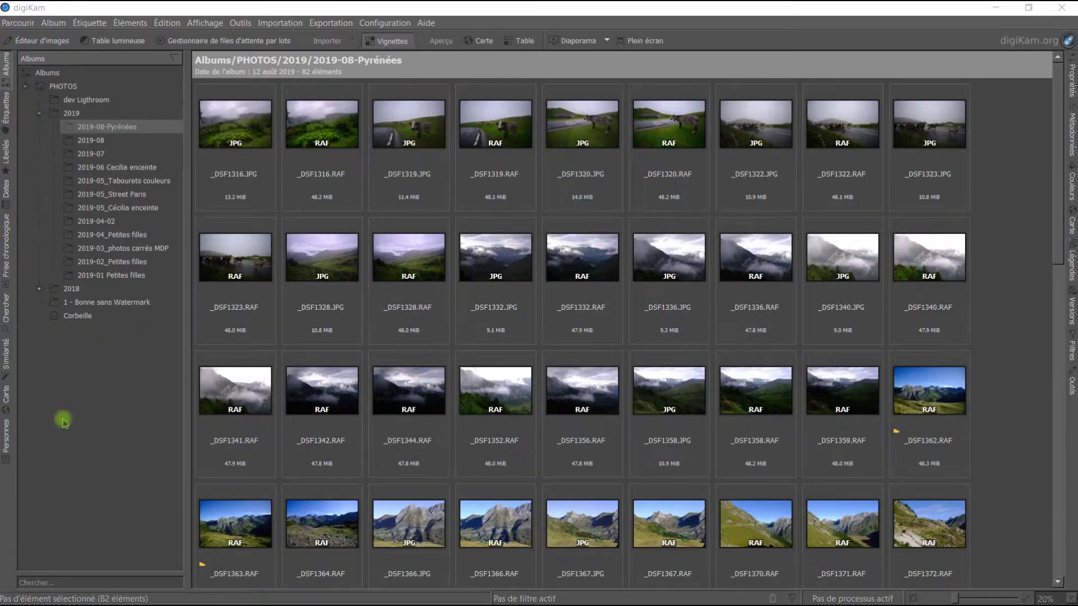
Step: Switch to File Explorer on Bureau 2, examine the files folder inside PHOTOS' .dtrash folder, and return to digiKam on Bureau 1
key(super+Tab)
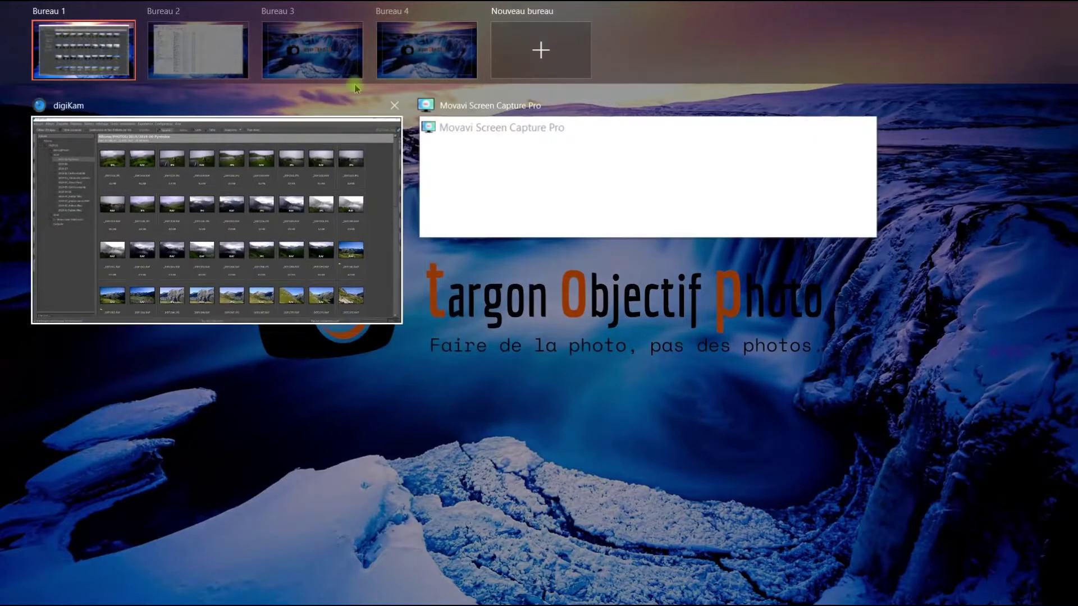
click(236, 57)
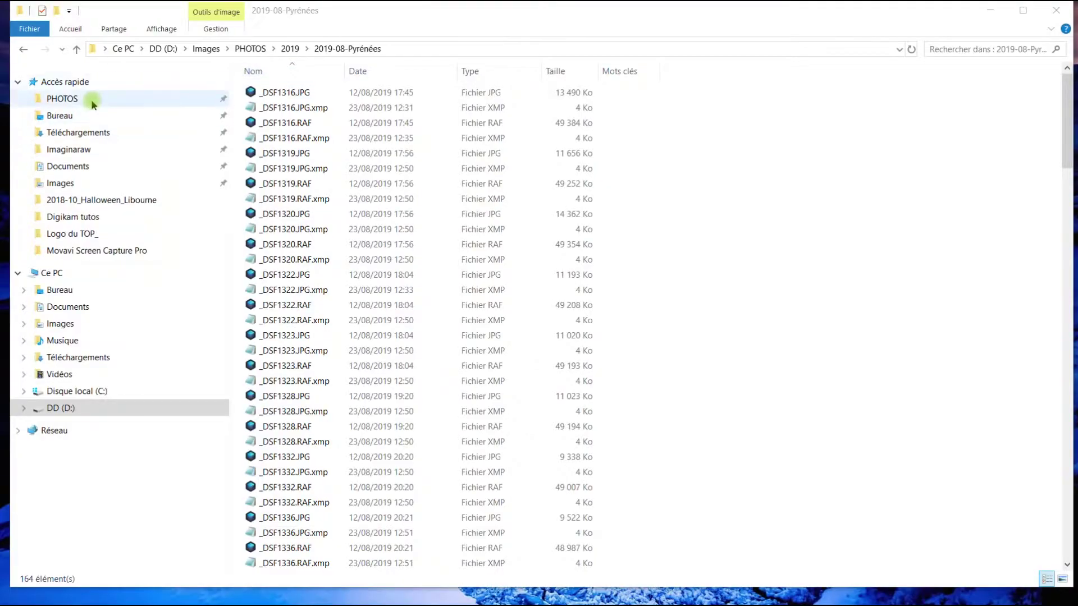
click(92, 99)
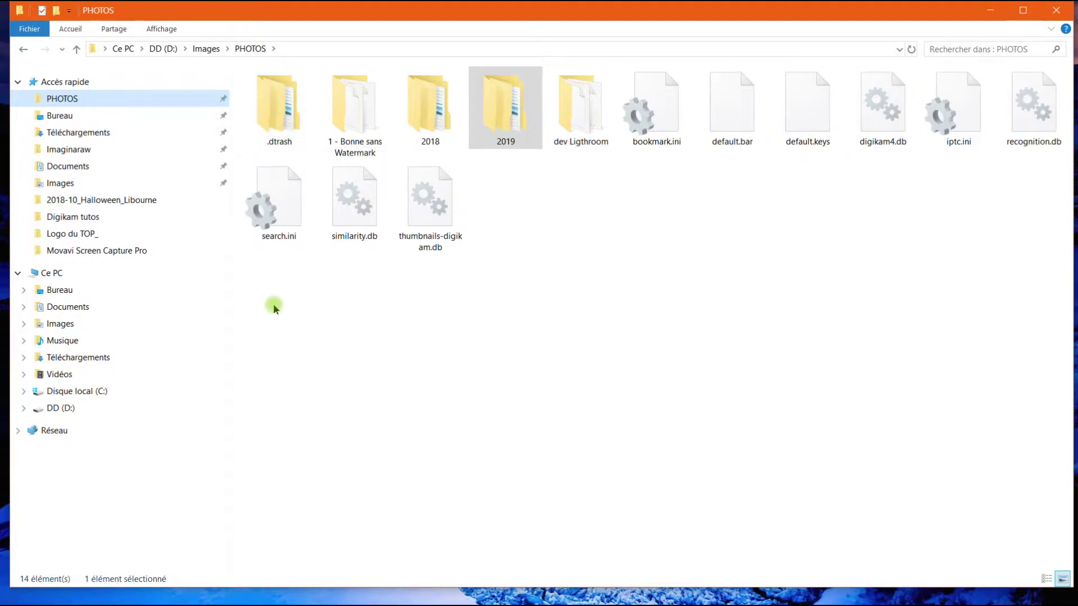
double_click(279, 113)
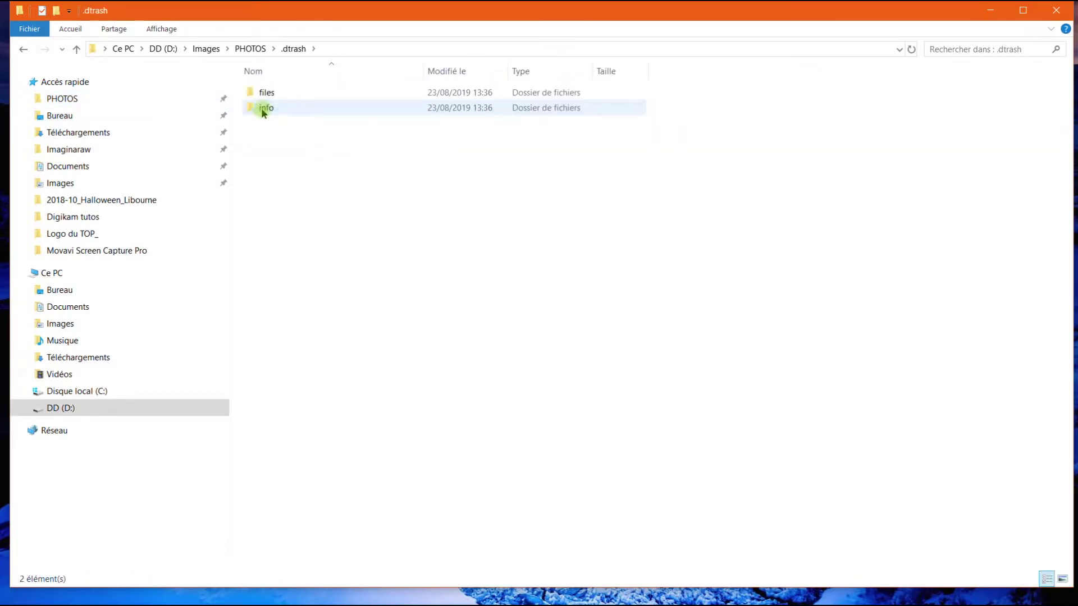
double_click(268, 96)
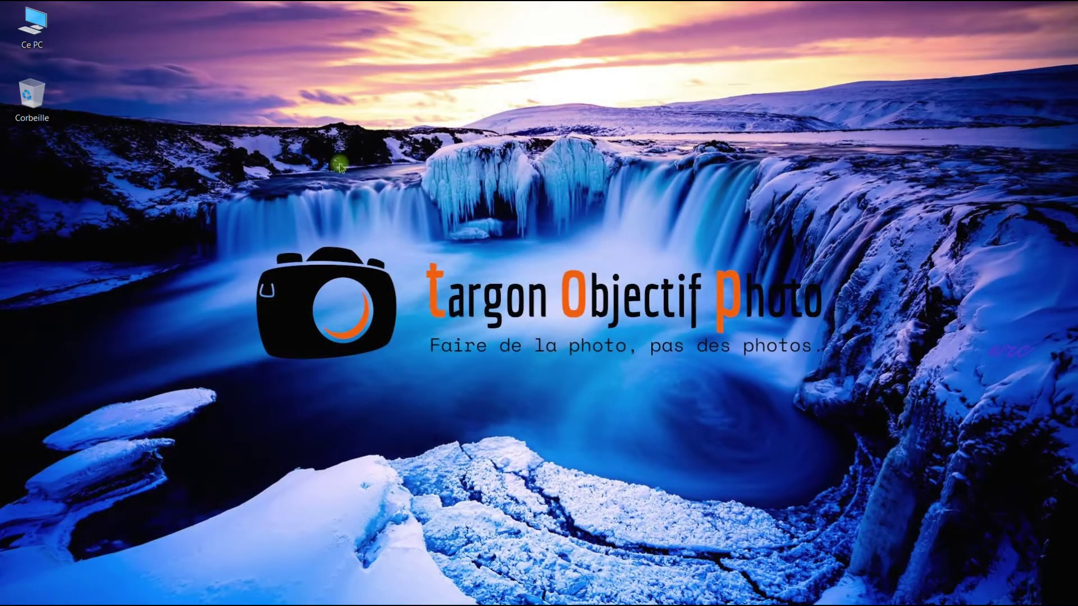
key(super+Tab)
click(68, 49)
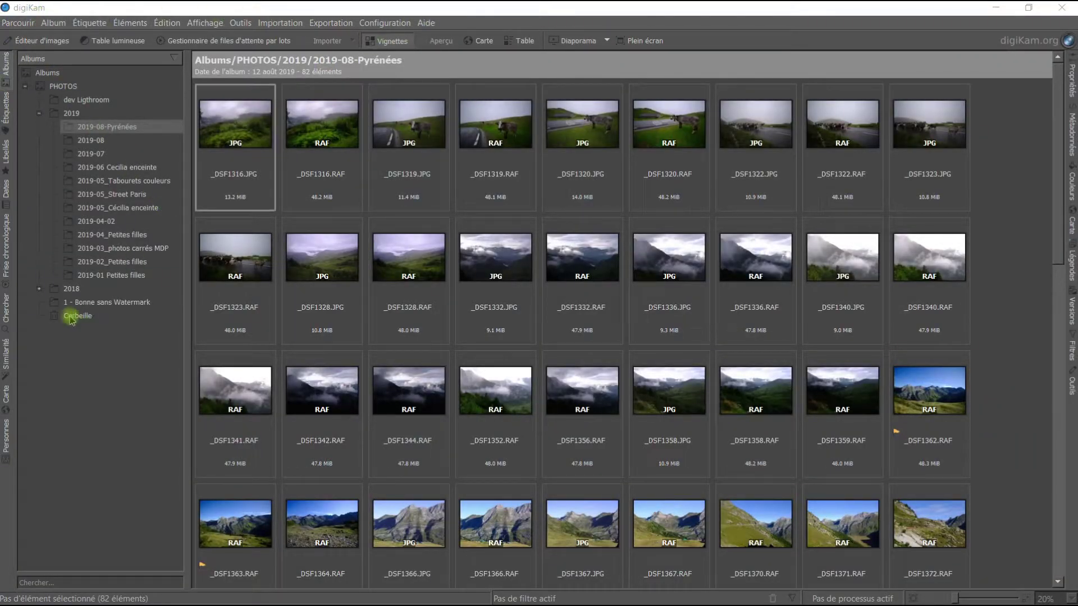
Step: Open the album tree's Corbeille and look through the deleted 2019-08-Pyrénées photos and their .xmp files
click(10, 63)
click(11, 66)
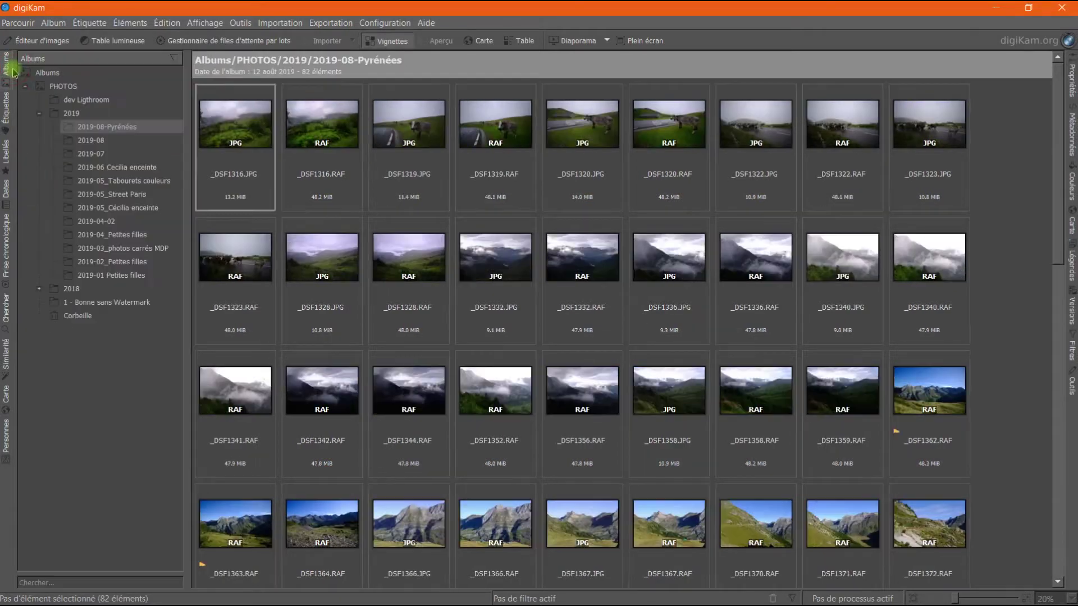
click(75, 316)
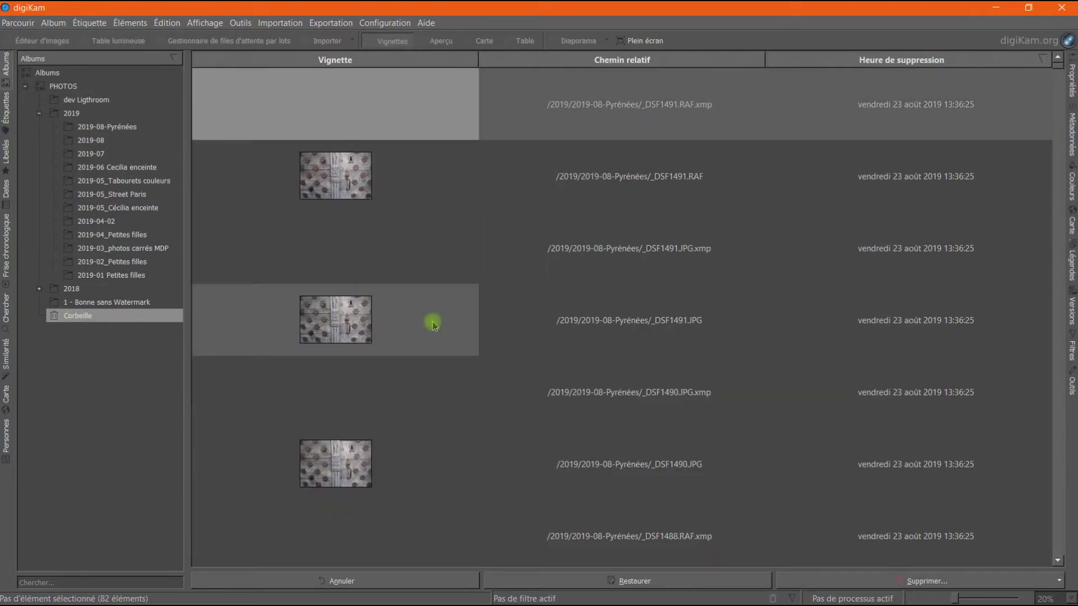
click(286, 204)
click(316, 293)
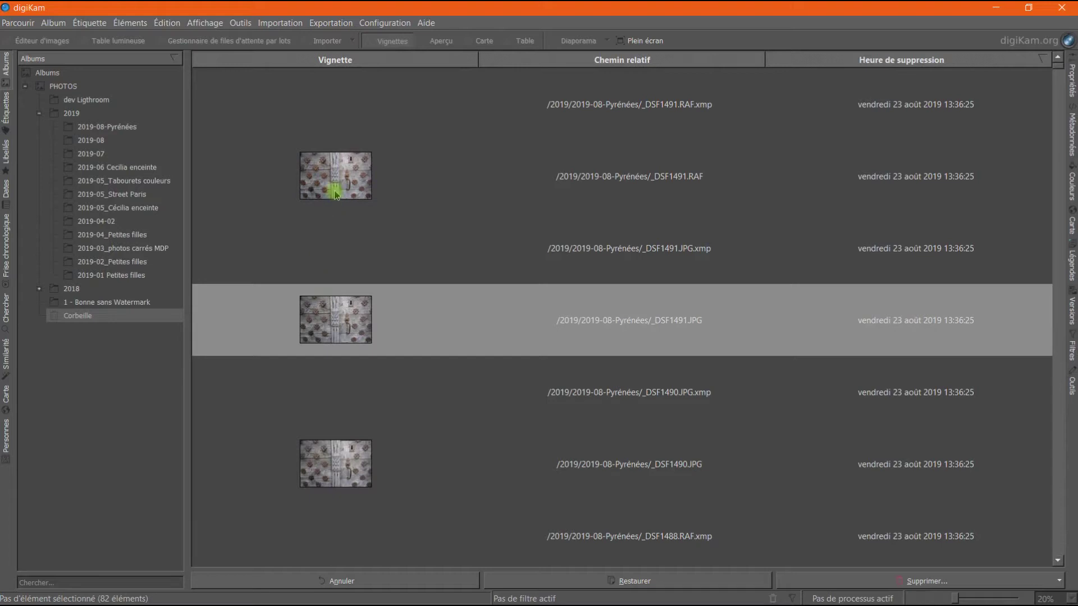
scroll(336, 194, down, 3)
scroll(333, 202, up, 2)
scroll(334, 203, up, 1)
scroll(331, 211, down, 2)
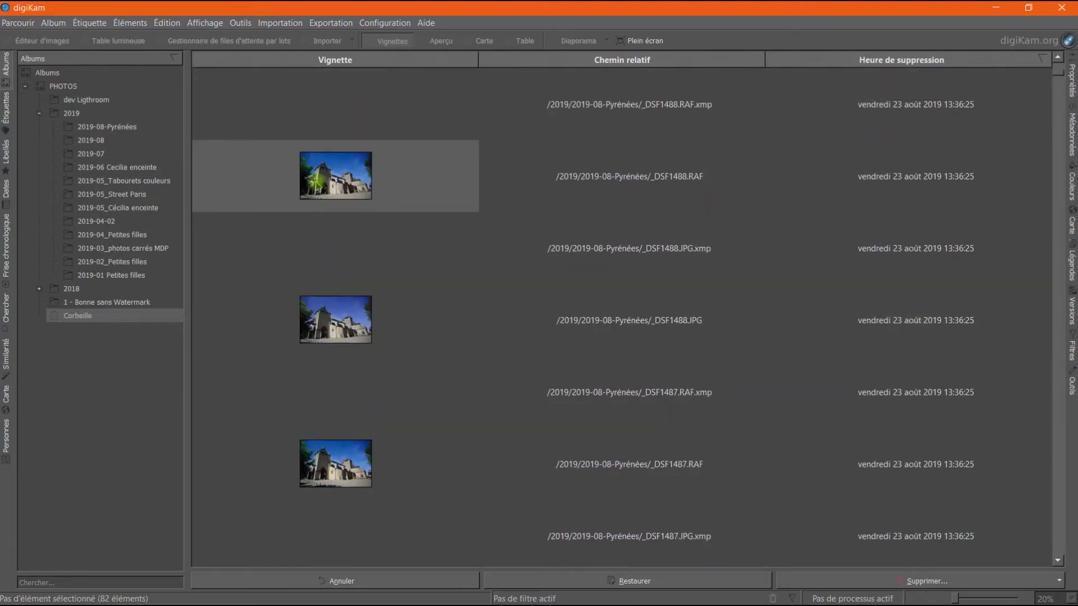
click(316, 189)
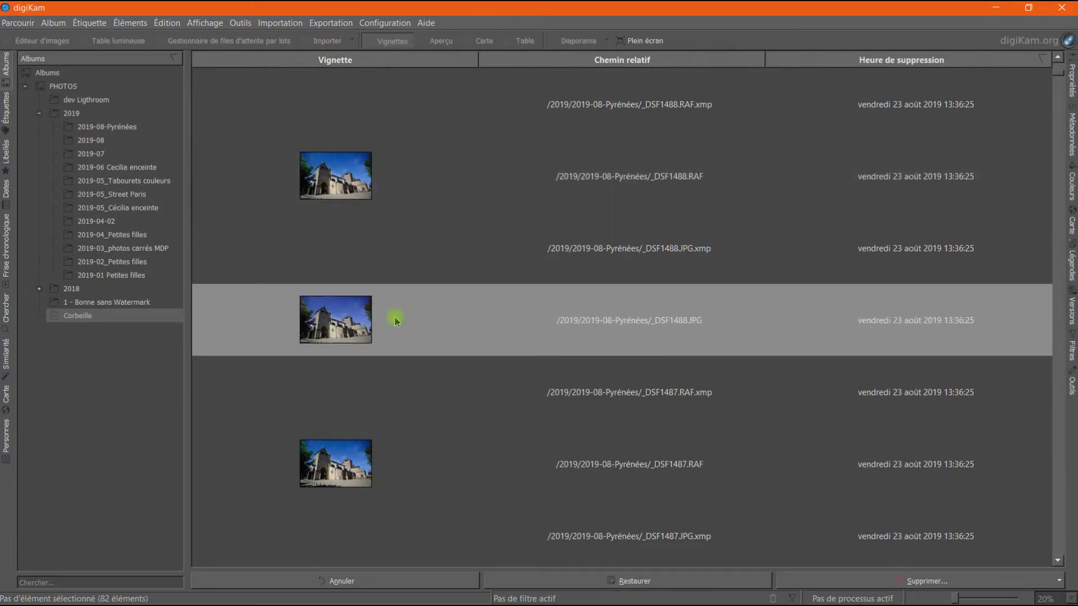
key(ctrl+a)
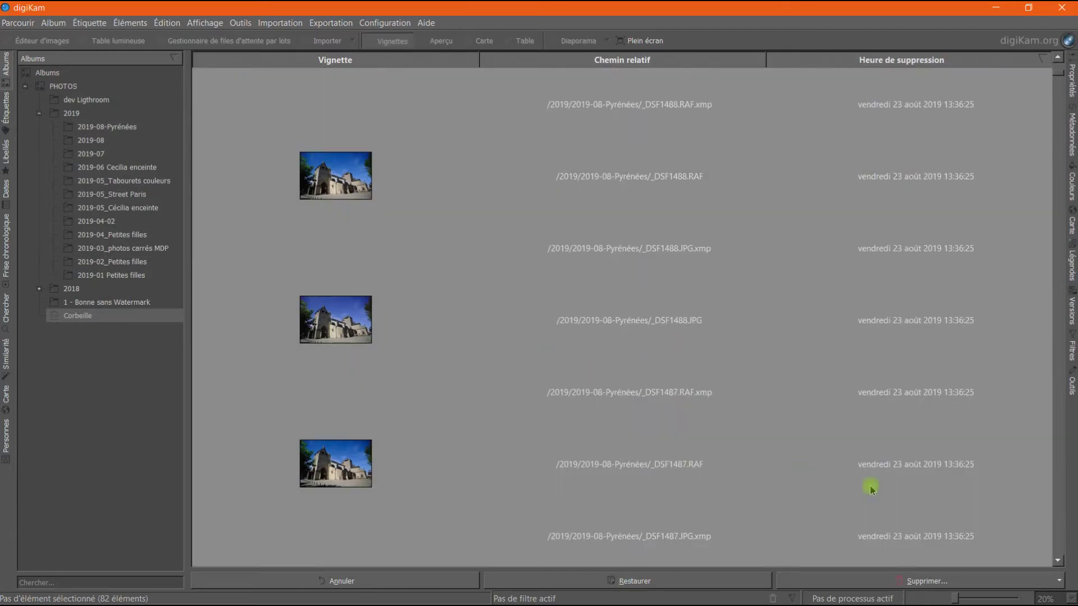
click(914, 583)
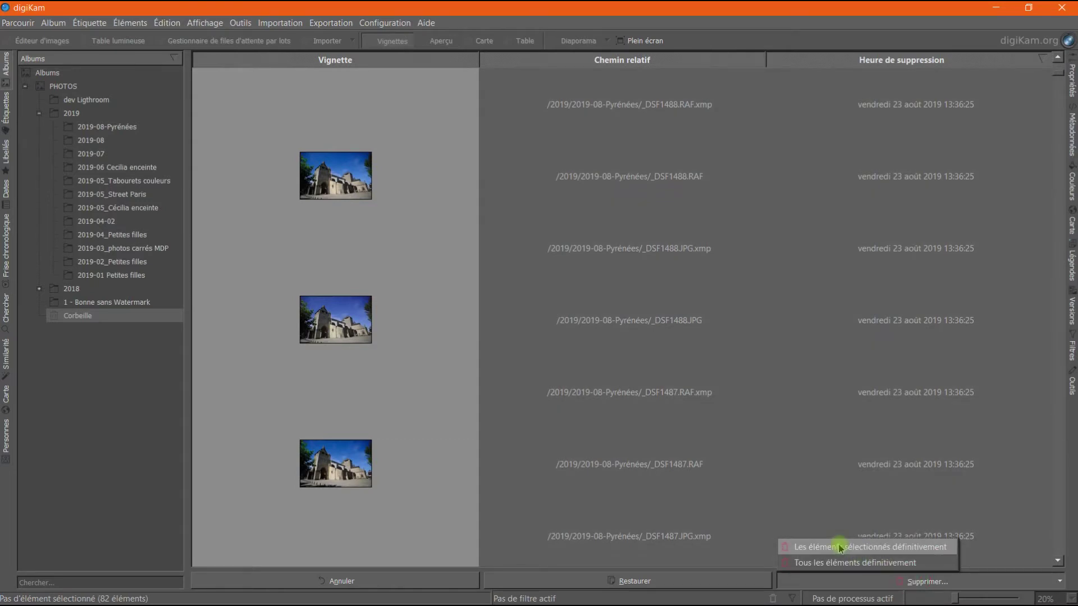
click(795, 562)
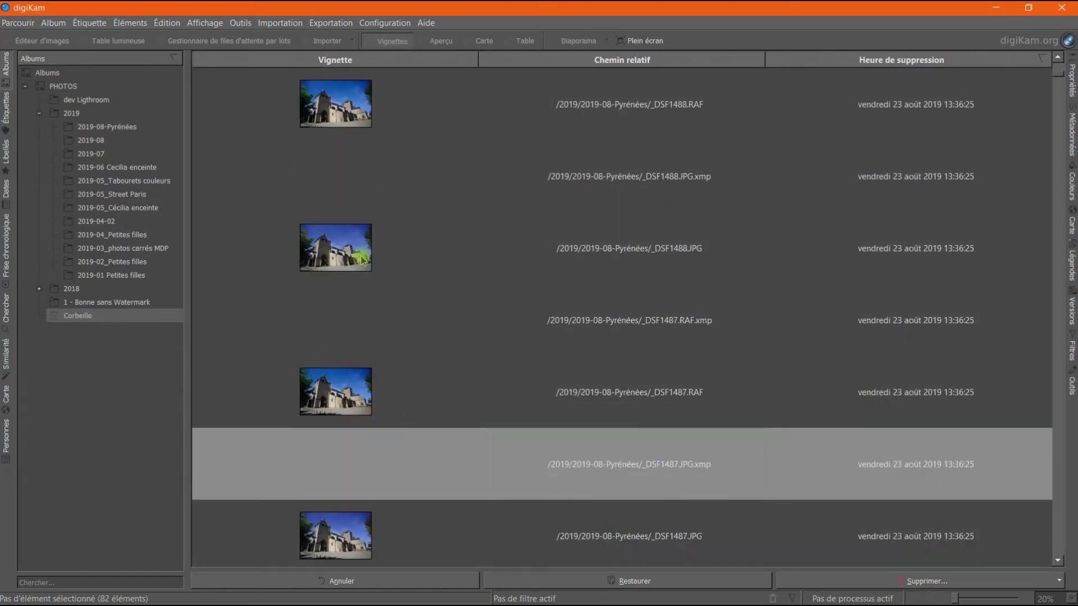
Step: Permanently delete only the selected _DSF1488.JPG from the trash and confirm the deletion
click(855, 581)
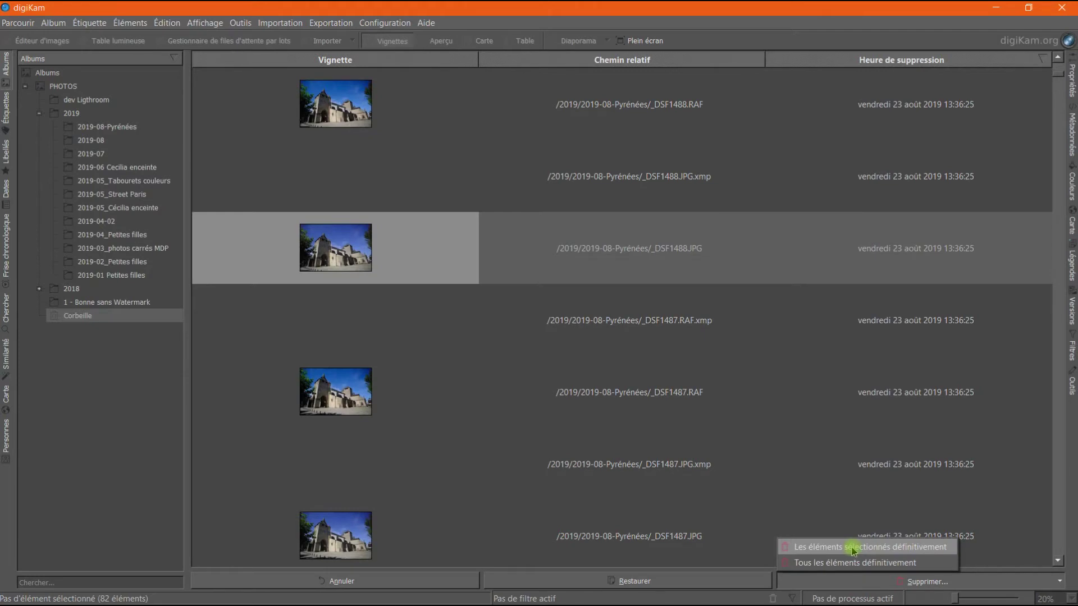
click(852, 548)
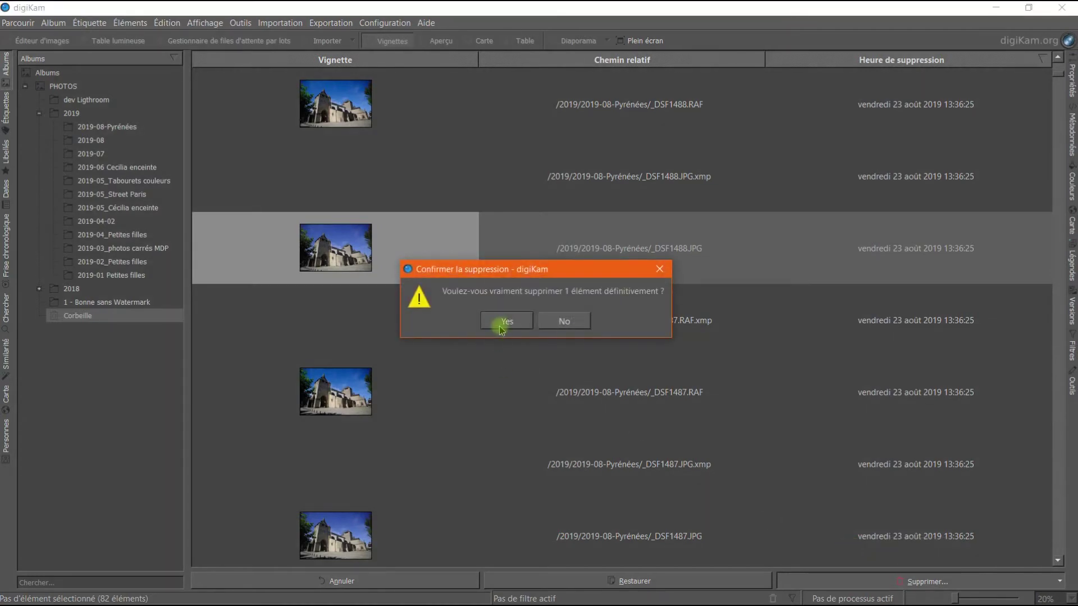
click(502, 322)
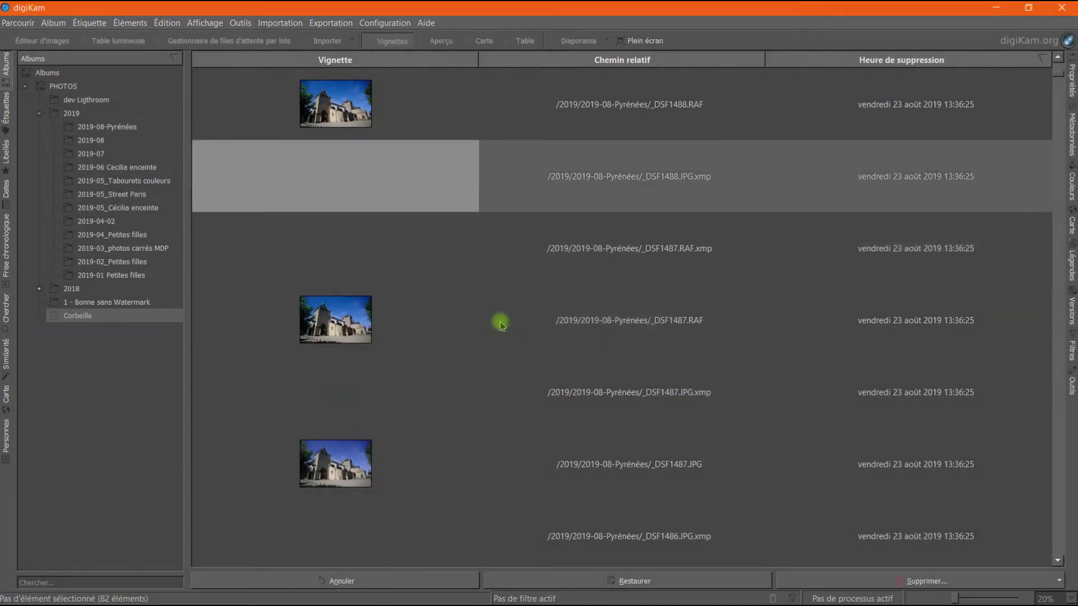
Step: Permanently delete all items in the trash (Tous les éléments définitivement) and confirm the deletion
click(346, 115)
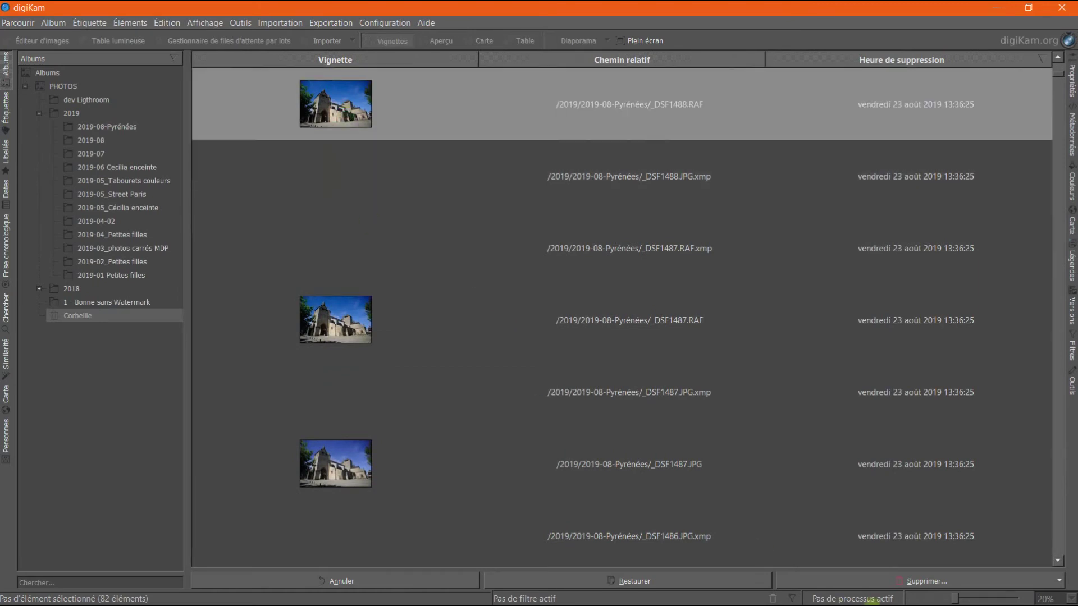
click(904, 578)
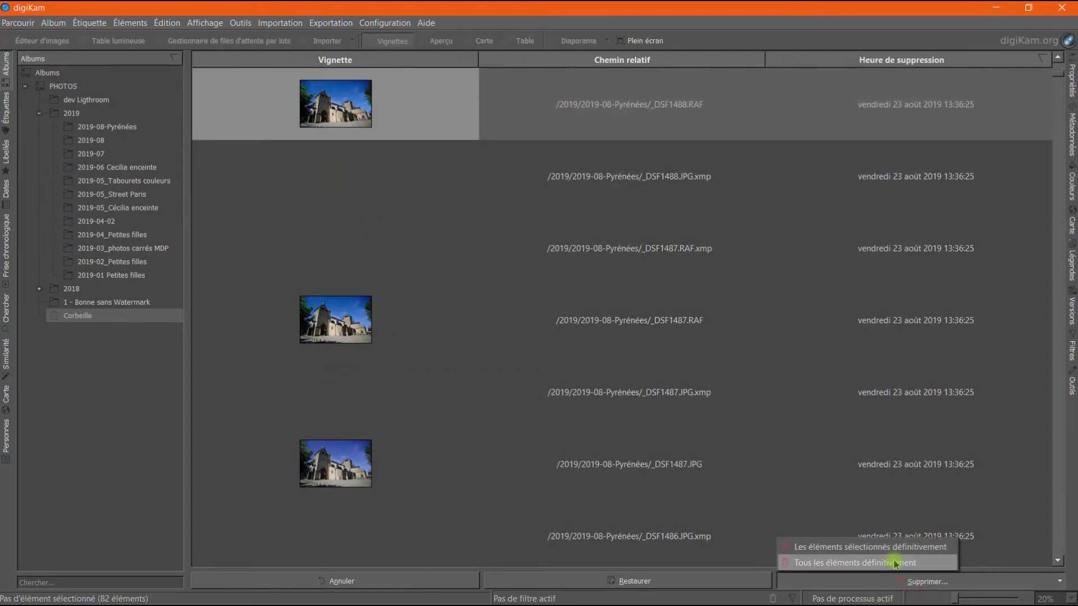
click(896, 564)
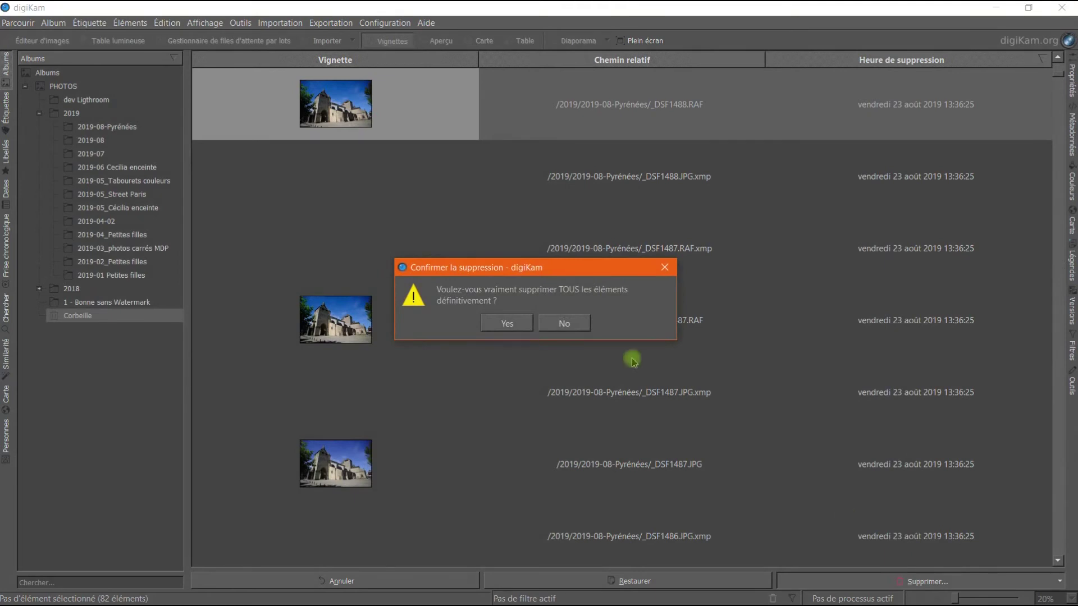
click(524, 324)
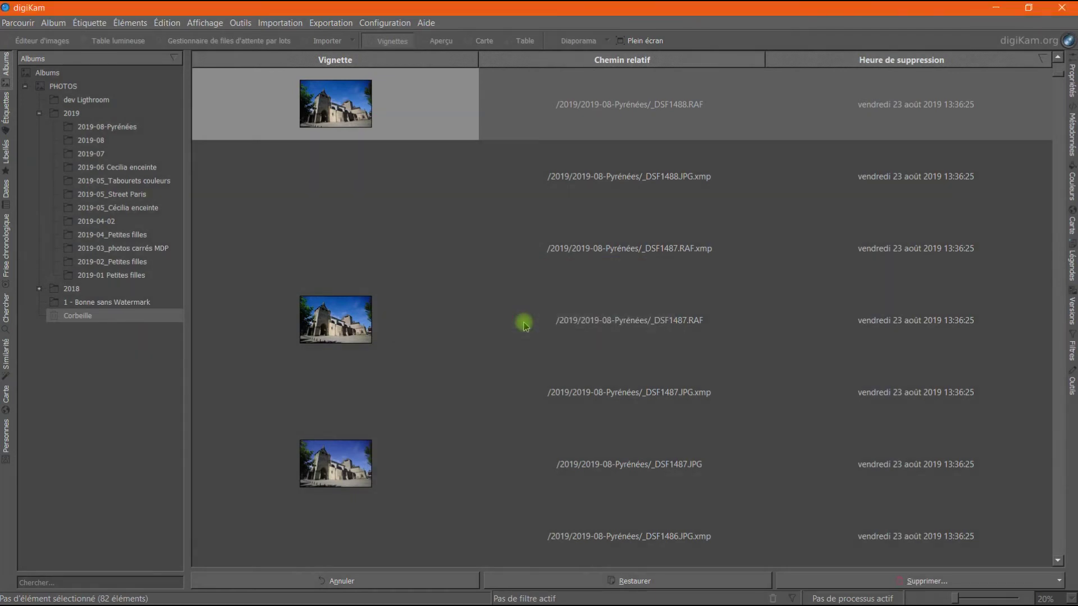